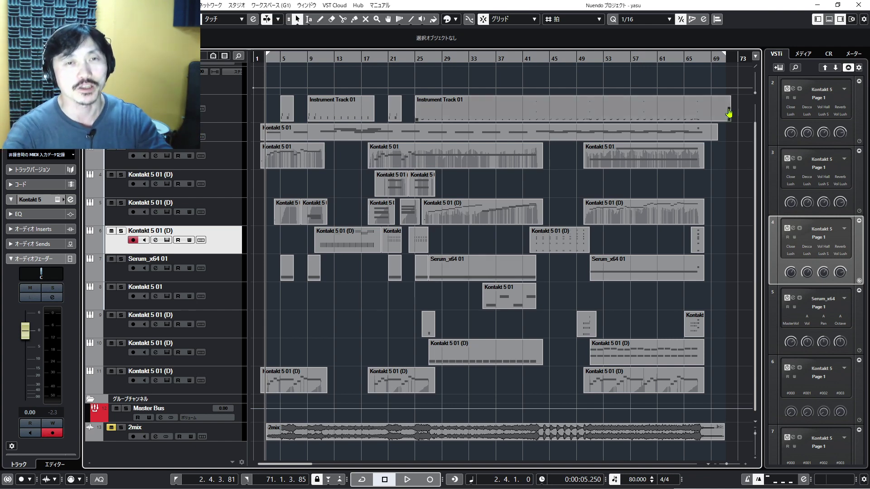
Open the first Kontakt 5 01 event on track 3 in the key editor and select the long C1 note at bar 5
left_click_drag(719, 58, 268, 61)
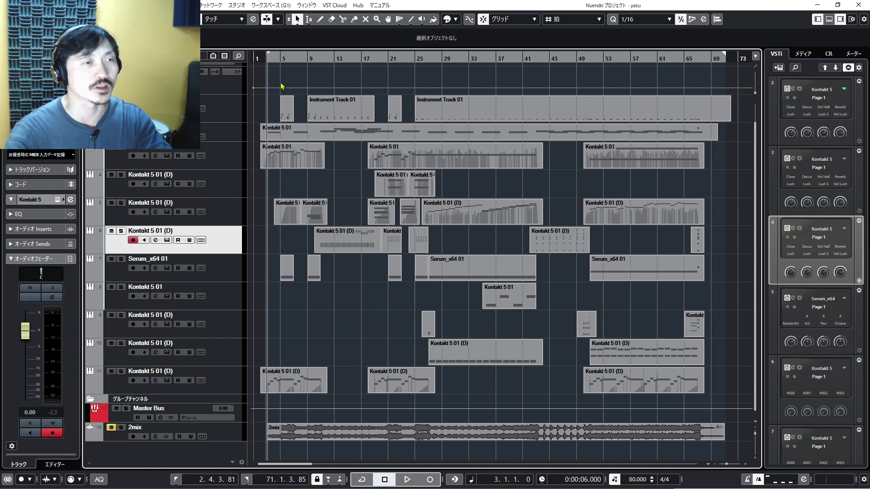
key("ctrl+Left")
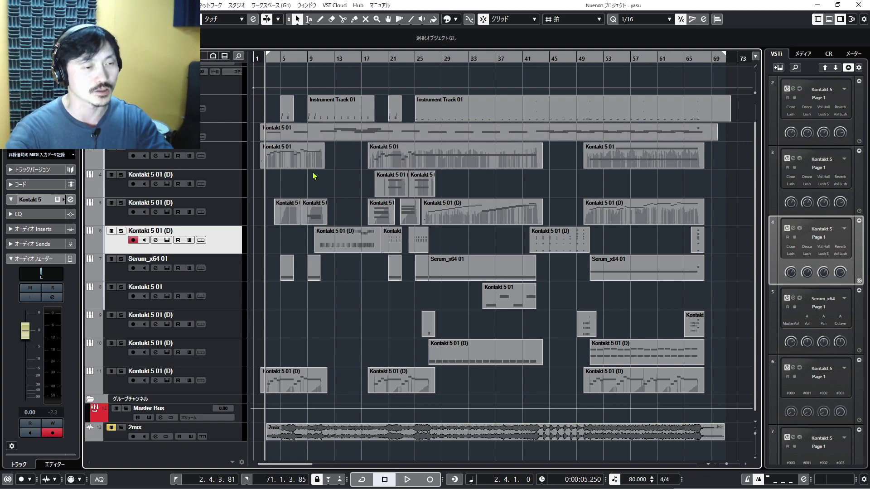
double_click(290, 161)
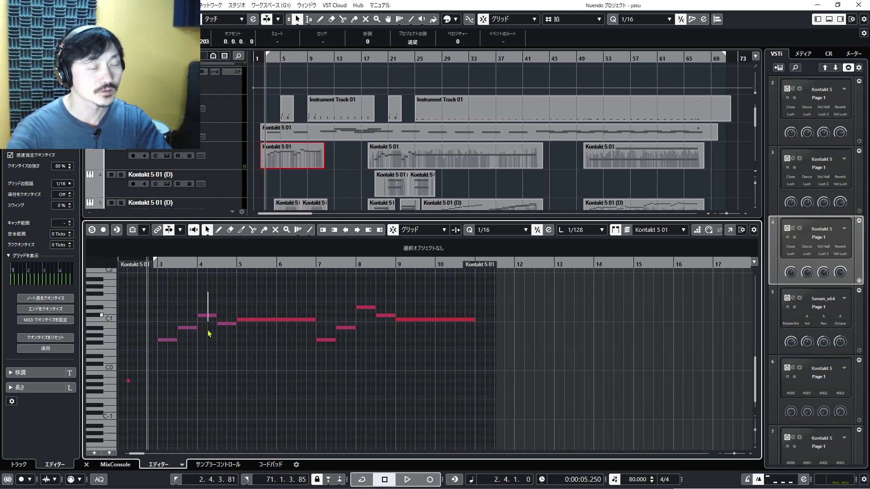
left_click(226, 324)
left_click(242, 319)
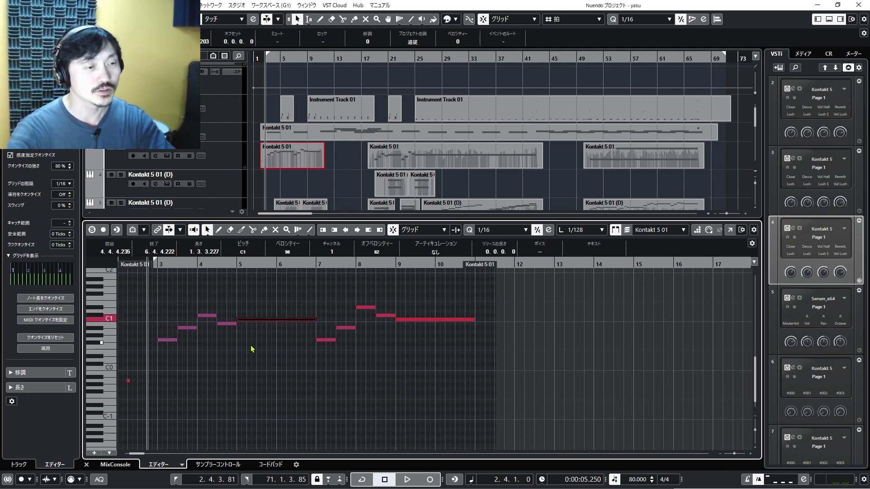
Select the first phrase's five notes across bars 3 to 6, then pick out its opening note and clear the selection
left_click_drag(162, 288, 307, 372)
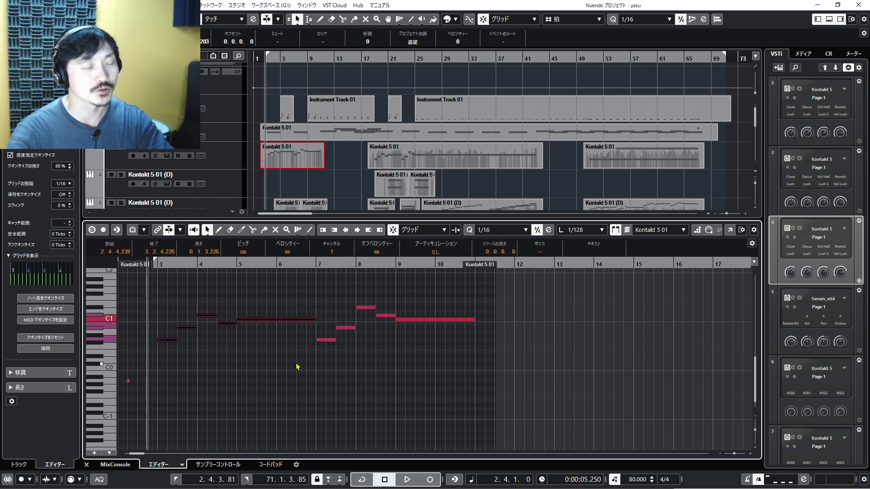
left_click(275, 295)
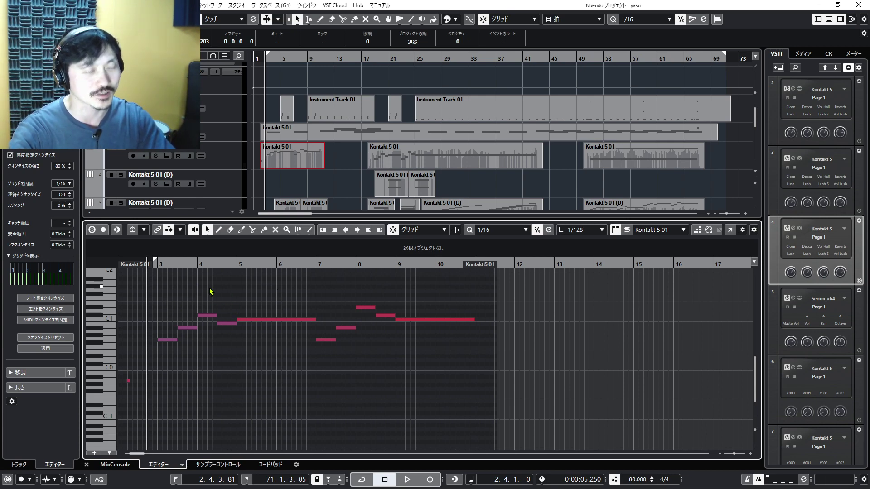
left_click_drag(172, 297, 271, 370)
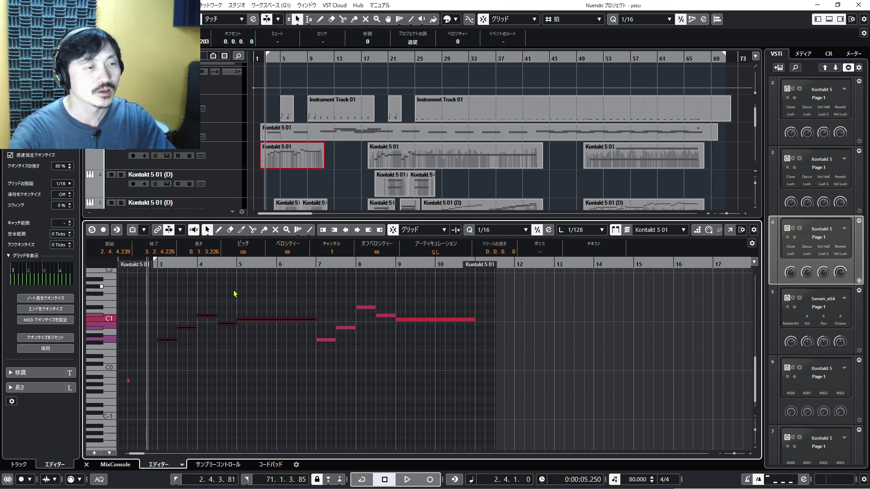
left_click_drag(173, 301, 278, 366)
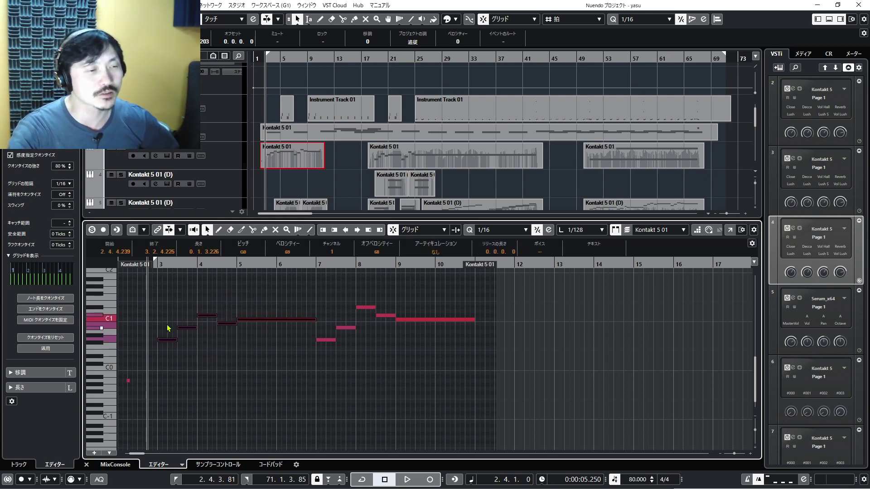
left_click(170, 311)
left_click(169, 340)
left_click(192, 311)
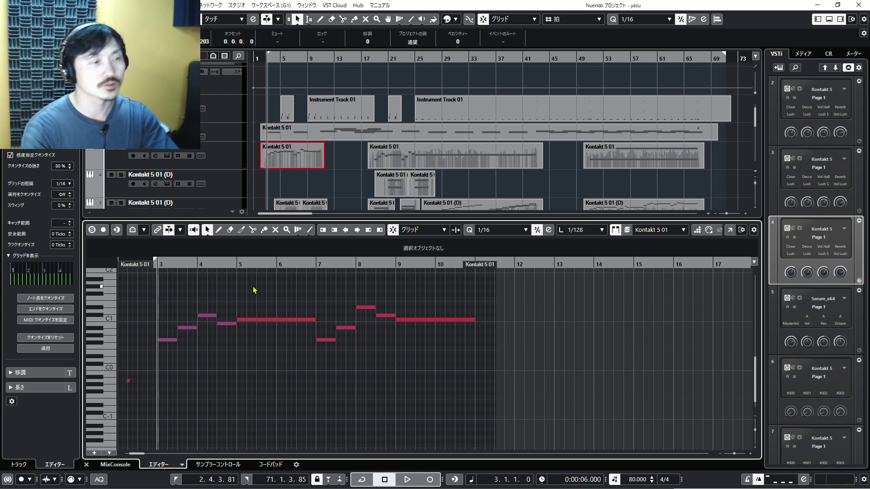
Solo the opened part in the editor and play the first phrase from bar 3 to bar 6
key("s")
key("space")
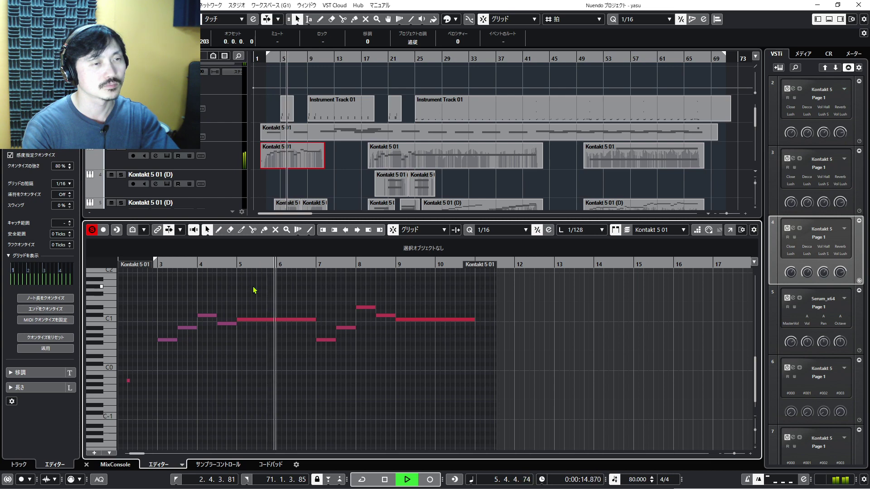
key("space")
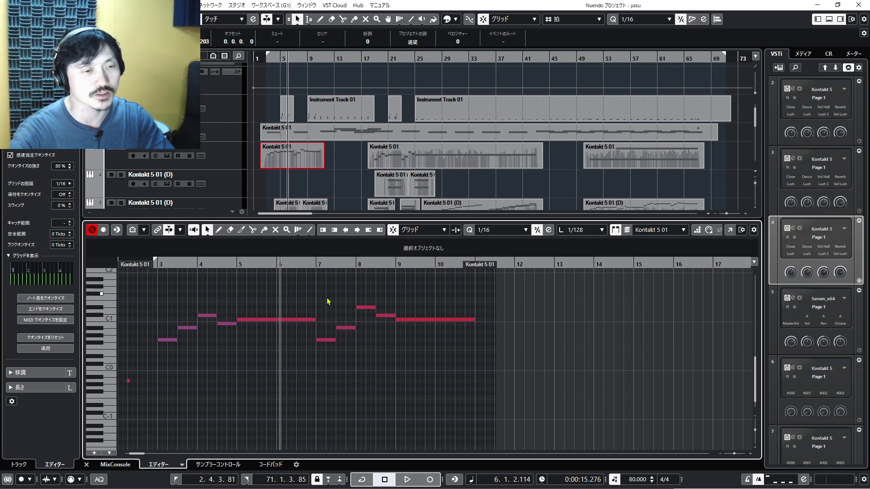
Mark the second phrase's notes from bar 7 onward, clear the selection, and continue the soloed playback to bar 9
key("n")
left_click_drag(334, 295, 471, 397)
left_click(389, 356)
key("space")
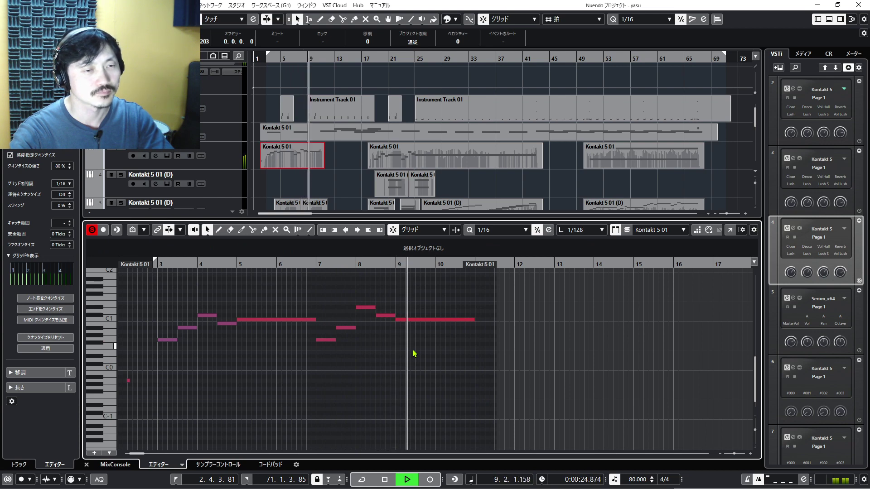
key("space")
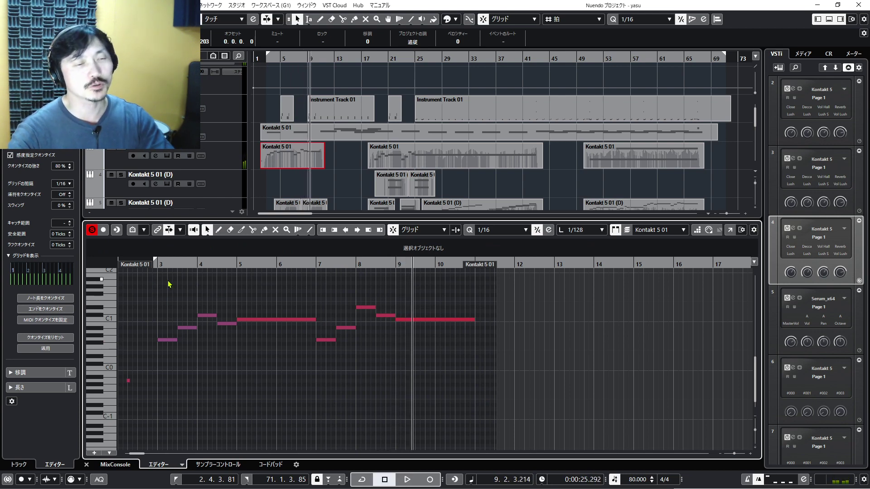
Select both phrases' notes across bars 3 to 10, clear the selection and close the key editor
left_click_drag(168, 281, 467, 384)
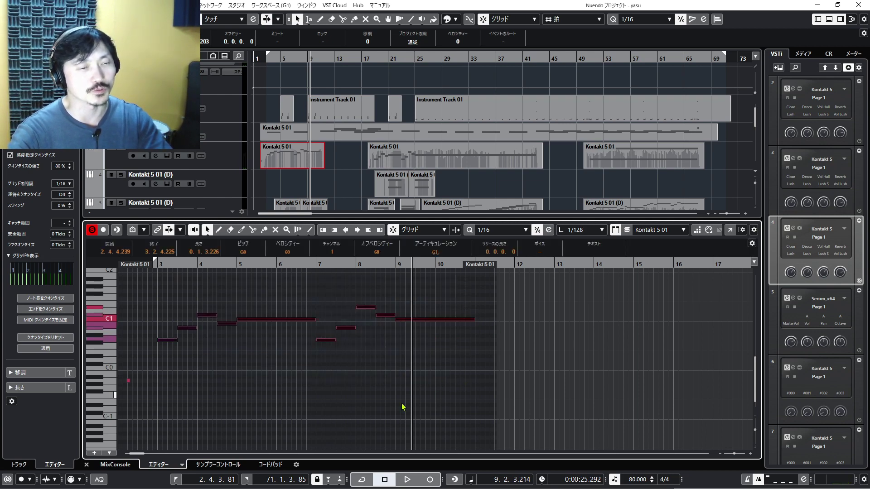
left_click(292, 293)
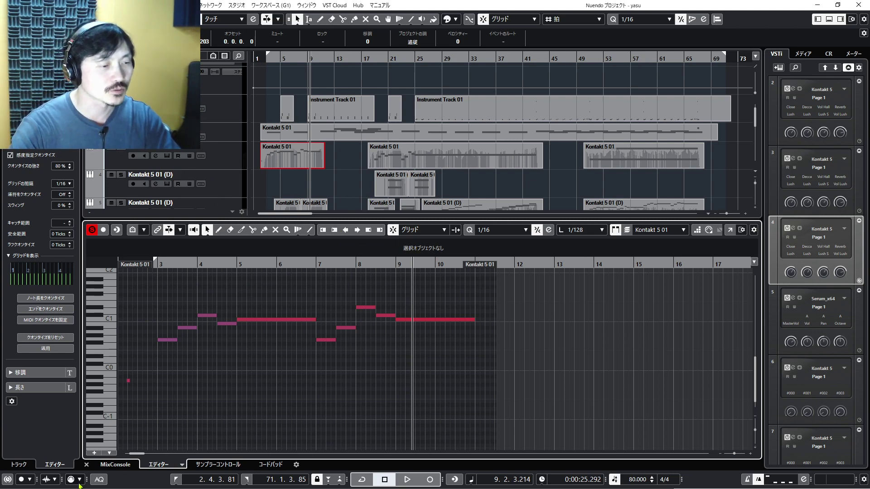
left_click(86, 465)
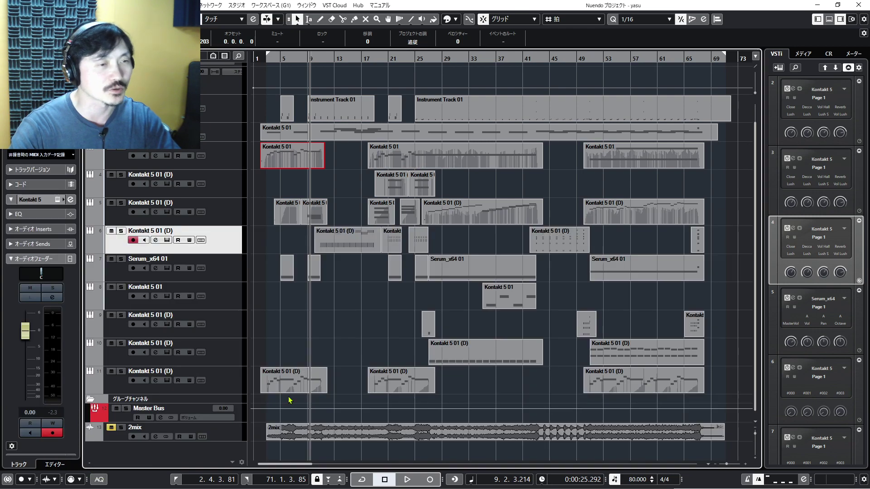
Deselect the event, return the playhead to bar 3 and play the full arrangement up to bar 11
left_click(337, 177)
key("KP_Subtract")
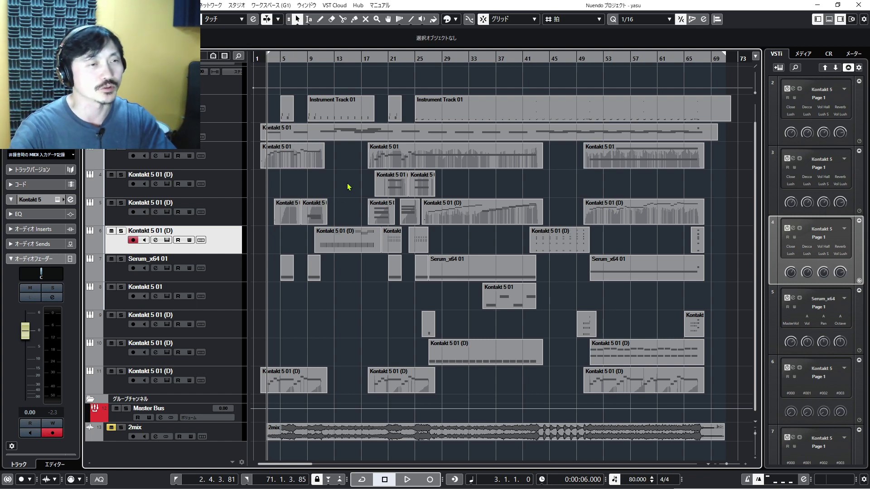
key("KP_Subtract")
key("space")
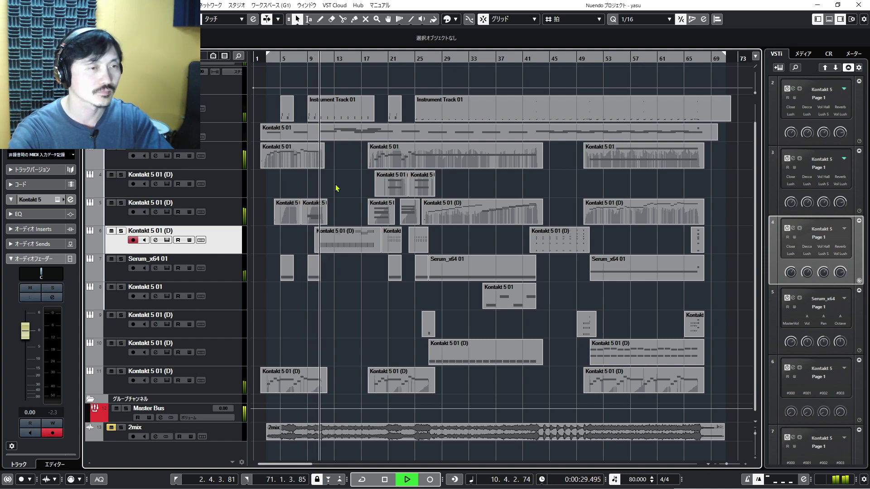
key("space")
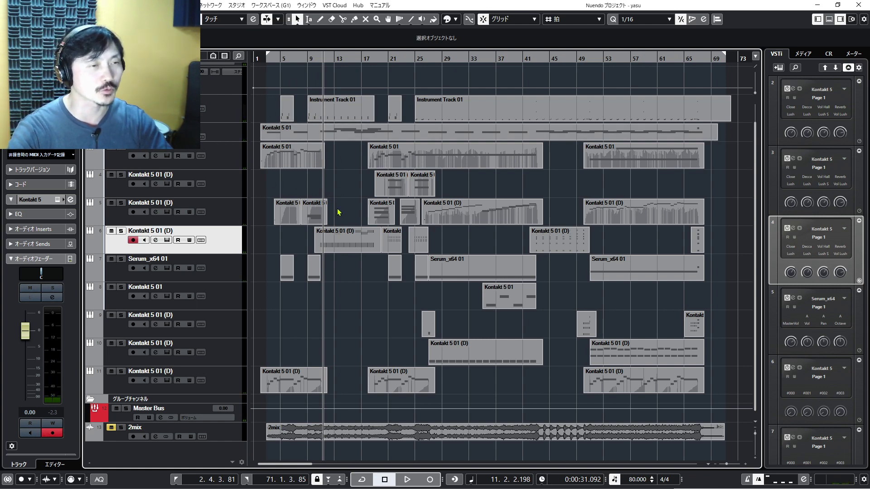
Step the playhead back to the opening section and briefly replay the arrangement around bar 4
key("b")
key("b")
key("b")
key("b")
key("b")
key("b")
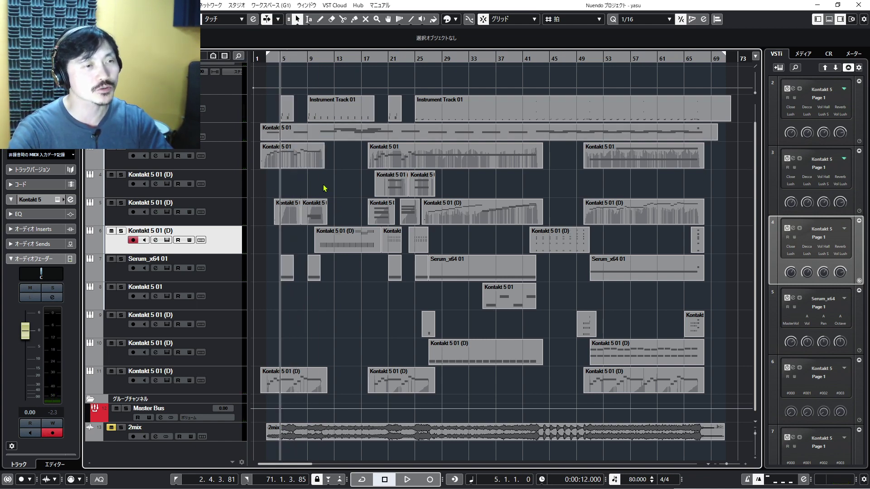
key("space")
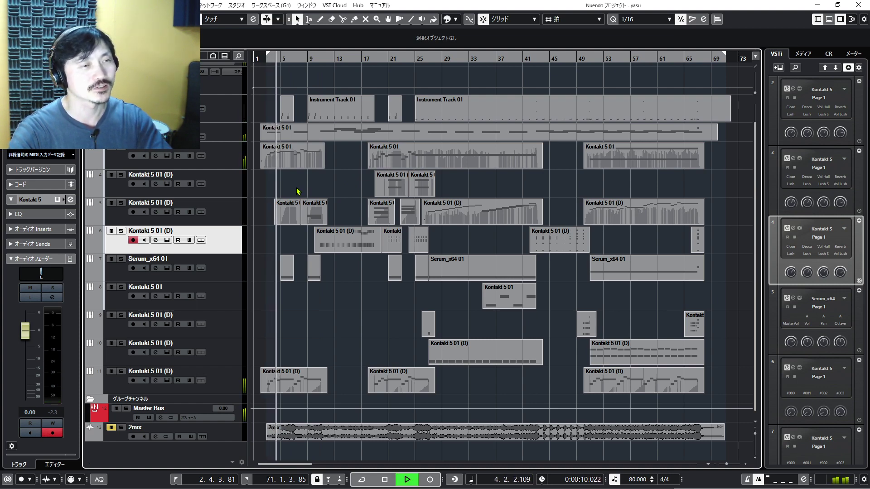
key("space")
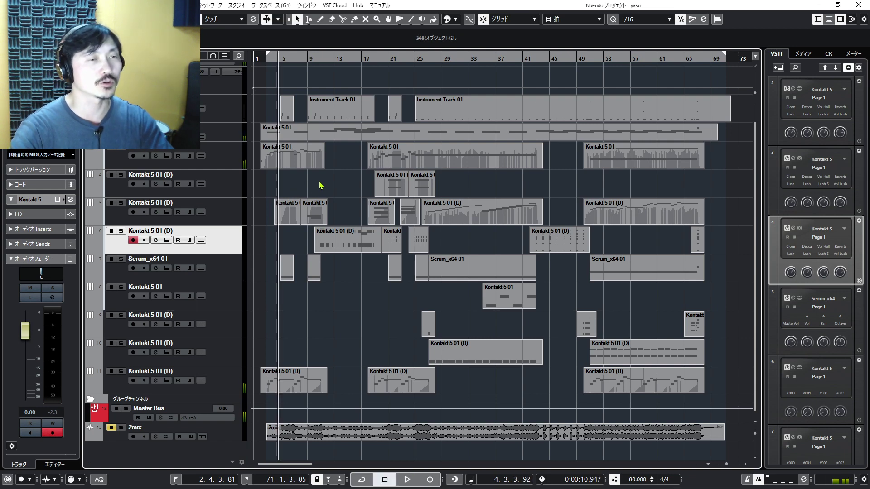
Point out track 3's opening event and its second event starting at bar 18 by selecting each, with the playhead at bar 19
left_click(301, 158)
left_click_drag(342, 158, 287, 161)
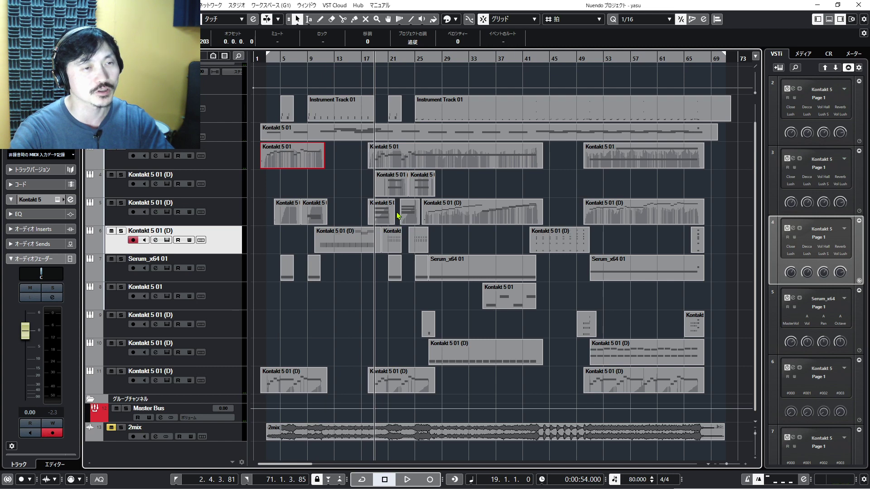
left_click(406, 165)
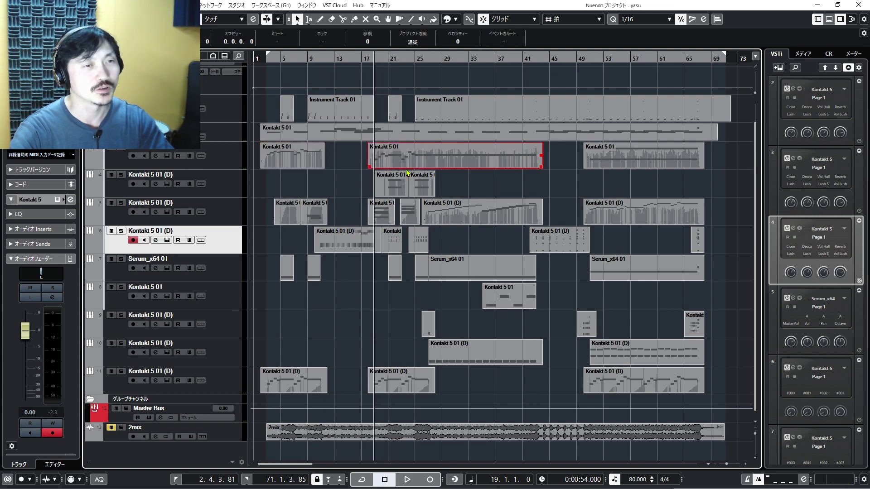
Compare the first two events on track 11 by selecting them alternately, then clear the selection
left_click(287, 350)
left_click(298, 392)
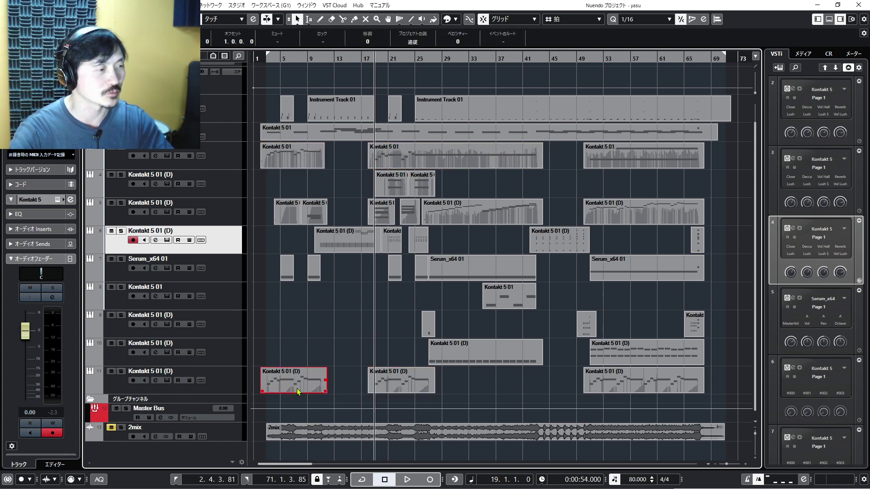
left_click(405, 390)
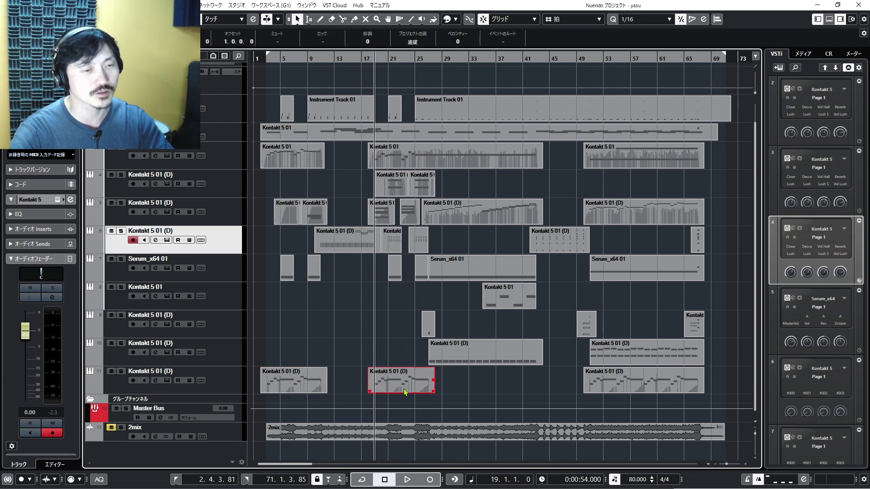
left_click(299, 387)
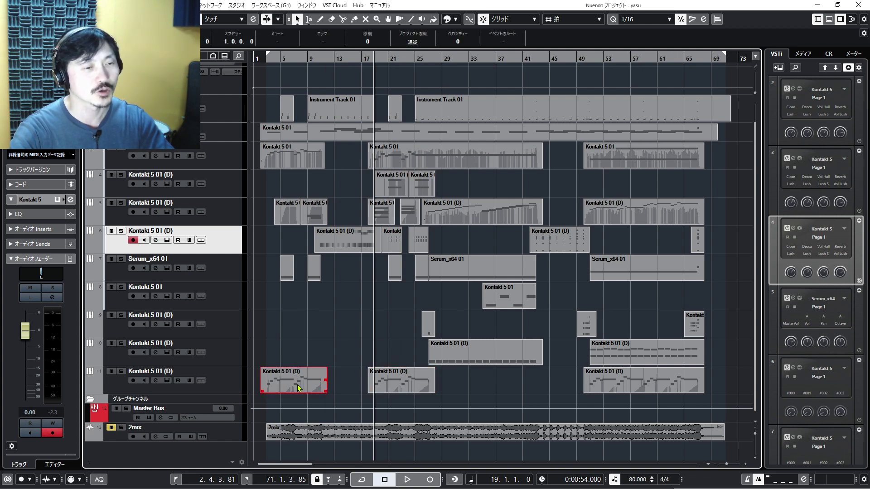
left_click(397, 388)
left_click(401, 352)
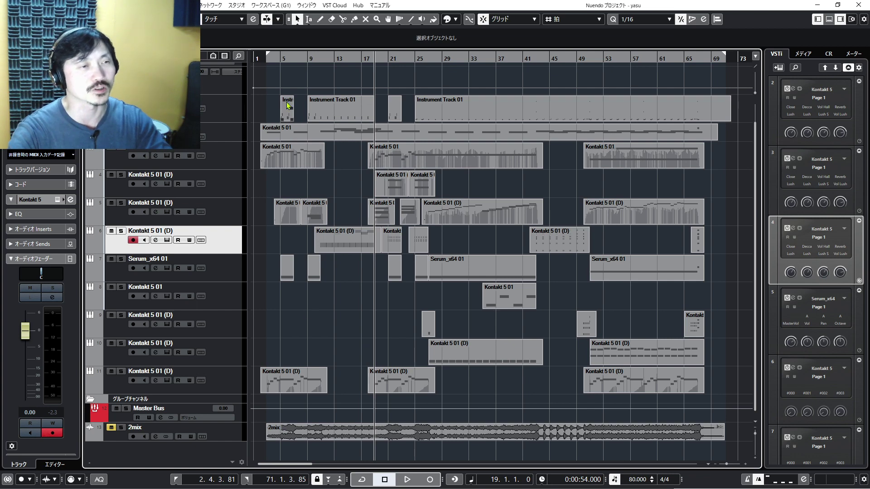
Play the arrangement from the end of bar 18 to bar 25, then mark and deselect track 5's two short events in that section
left_click(270, 58)
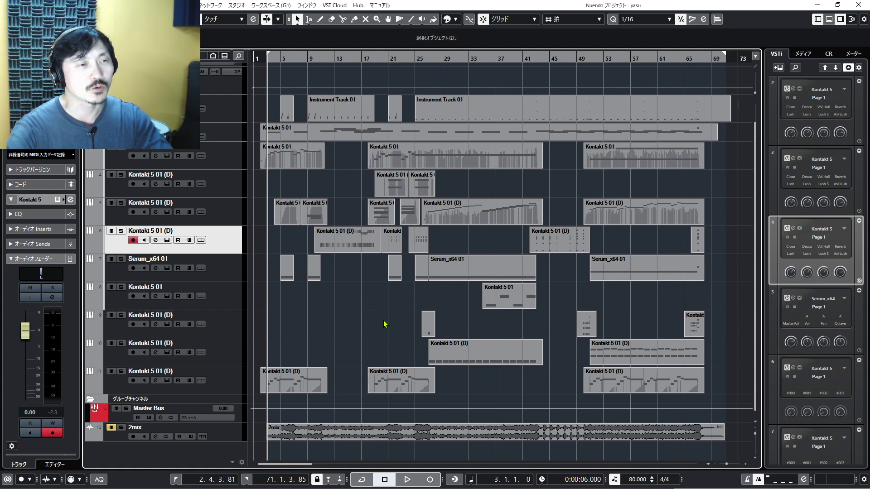
left_click(379, 58)
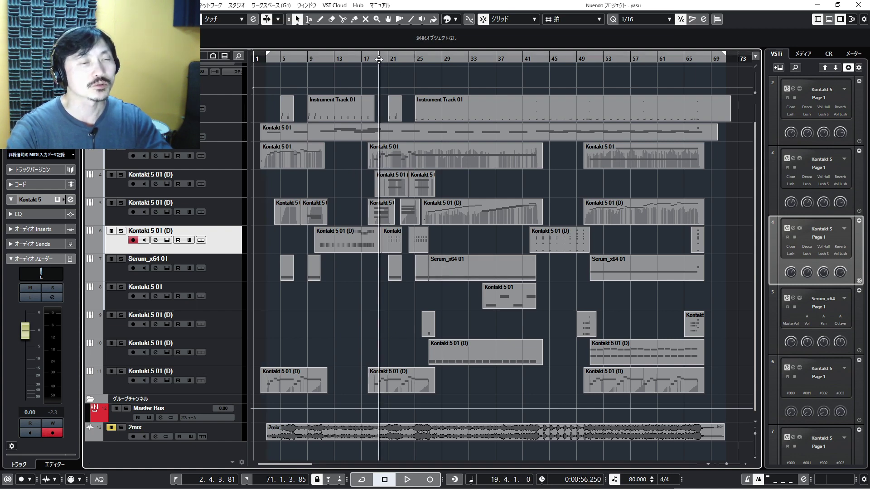
key("b")
key("ctrl+Left")
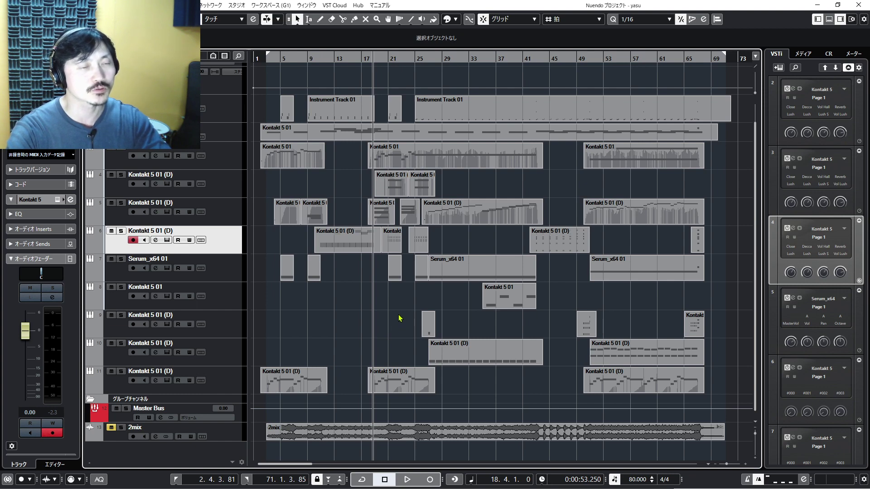
key("space")
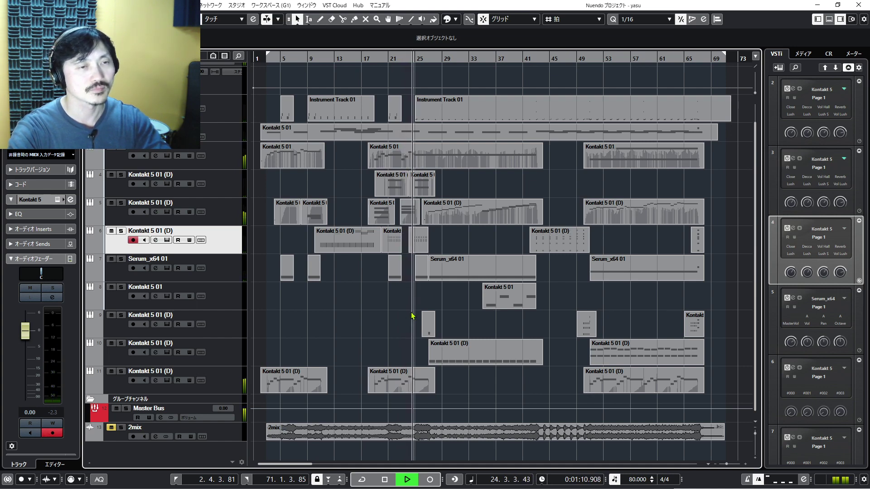
key("space")
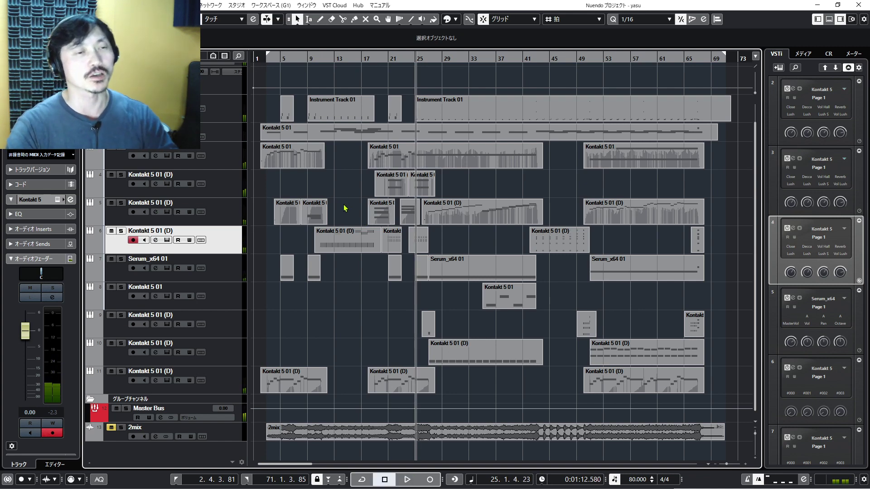
left_click_drag(347, 210, 417, 222)
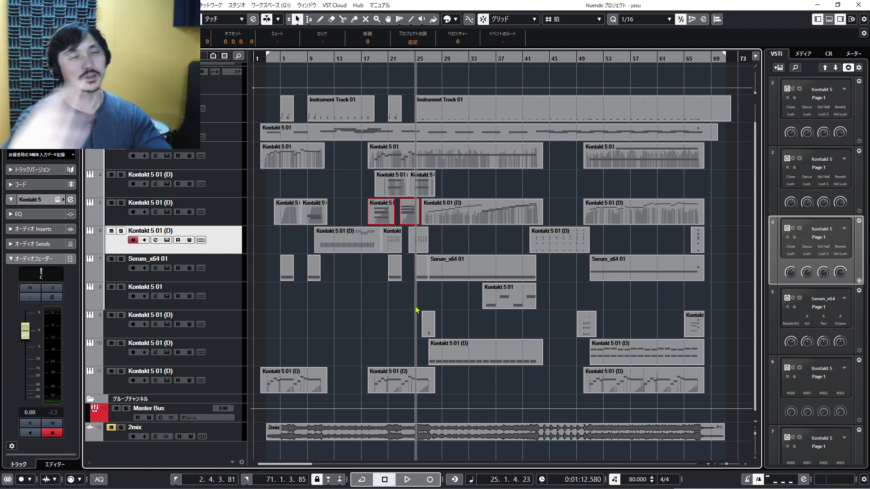
left_click(396, 312)
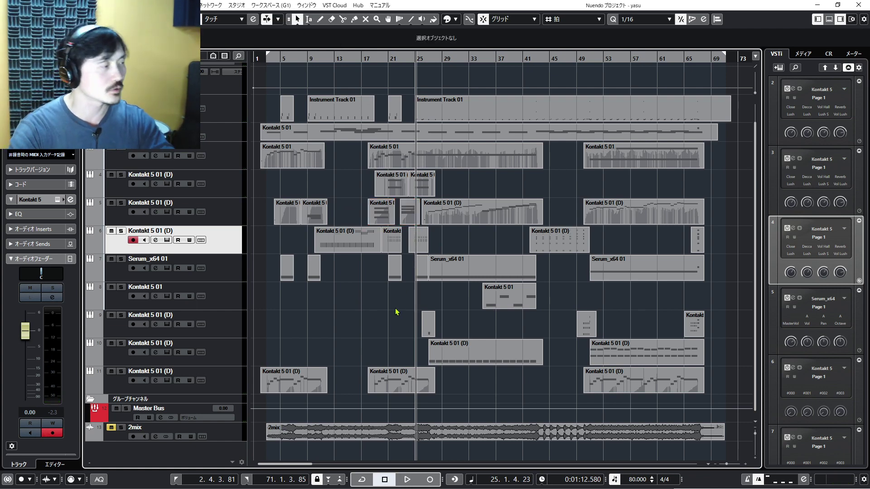
Return the playhead to bar 5 and play the opening section up to bar 6
key("KP_Subtract")
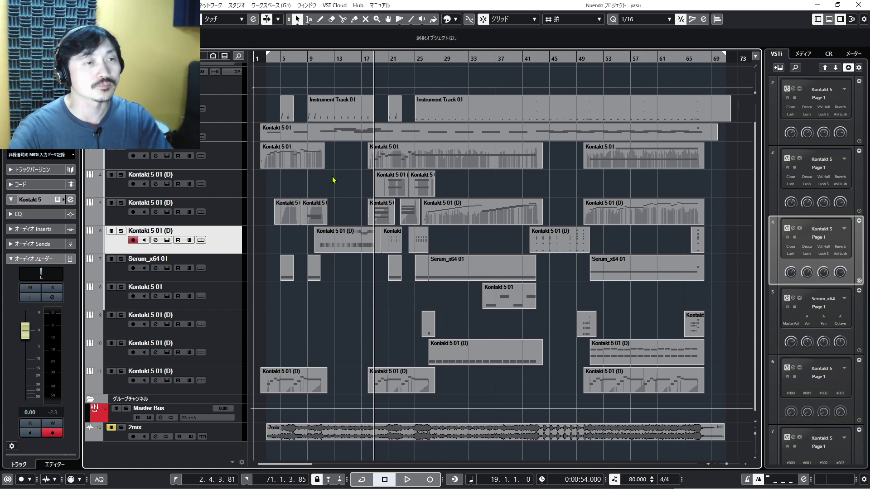
left_click(290, 59)
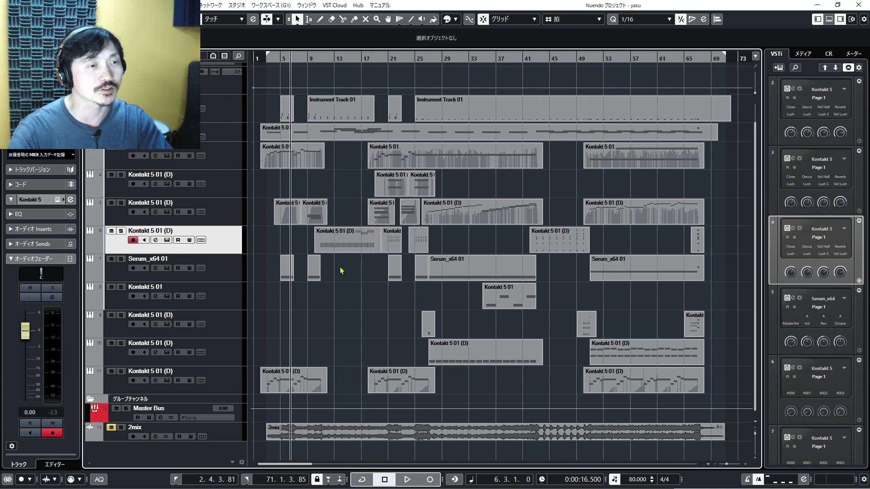
key("b")
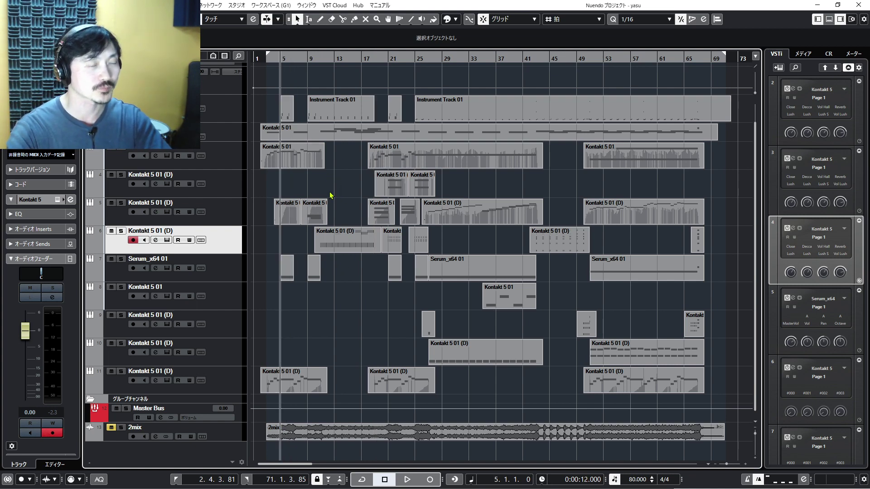
key("space")
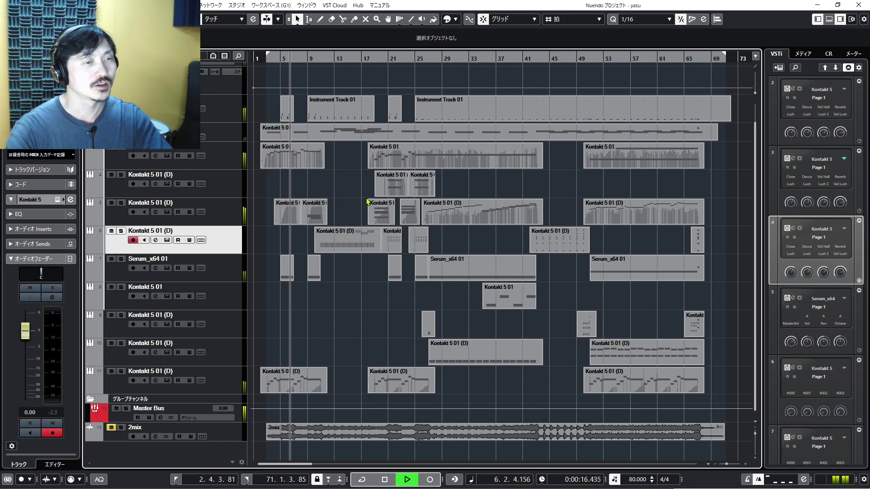
key("space")
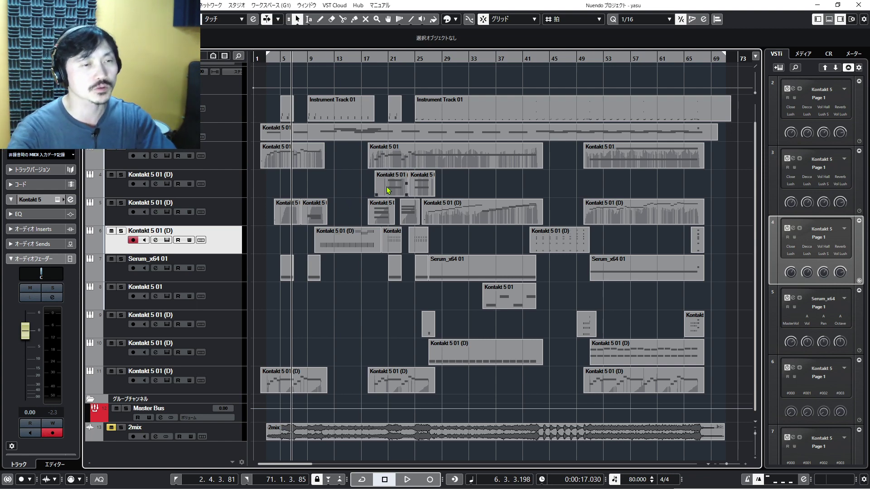
Move the playhead to bar 19 and play the repeated section up to bar 22
key("shift+KP_Add")
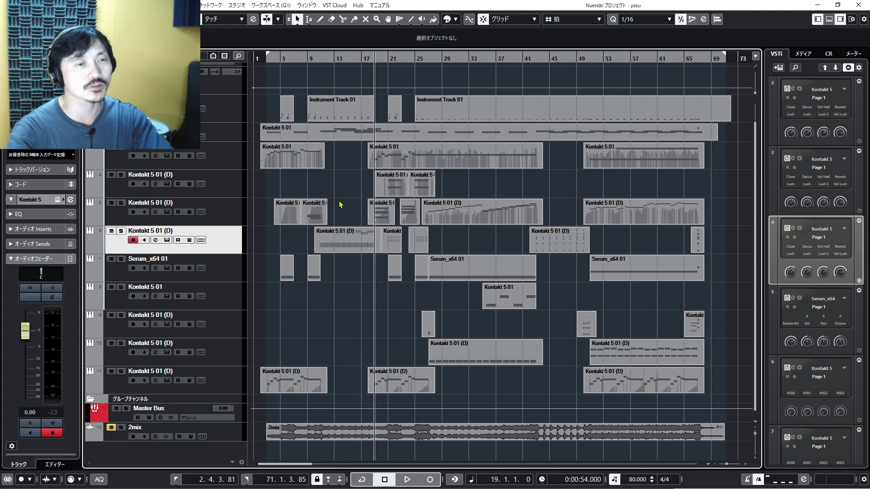
key("space")
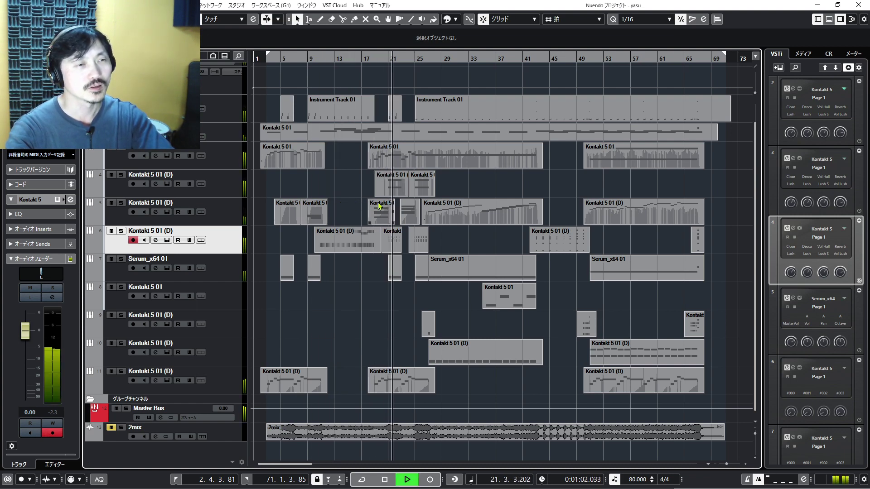
key("space")
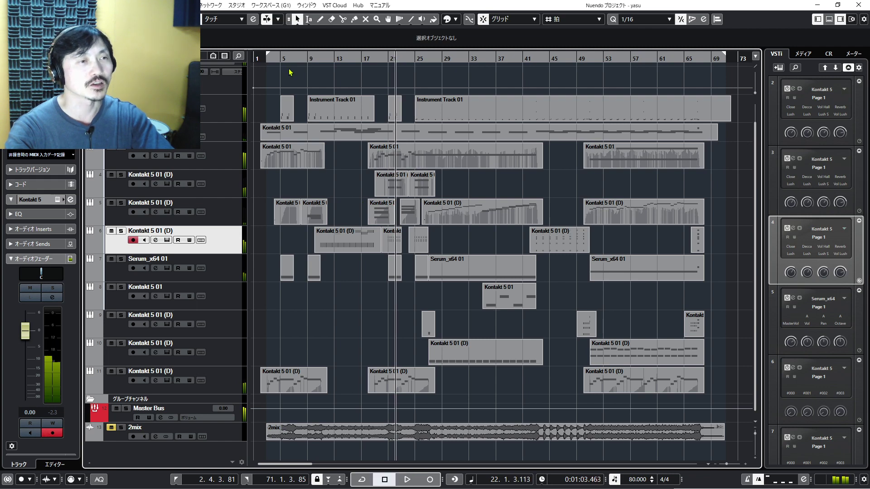
Compare the opening around bar 6 with the repeated section from bar 21 to bar 22 by playing each briefly
left_click(287, 59)
key("space")
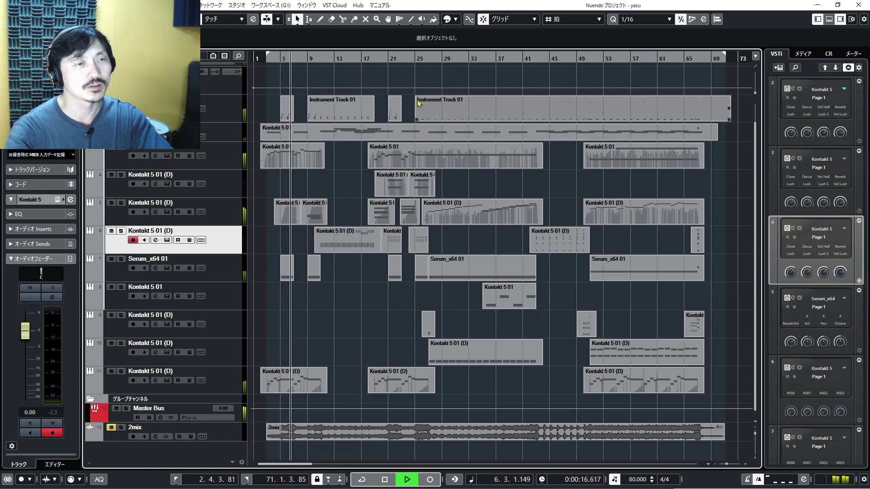
key("space")
left_click(395, 60)
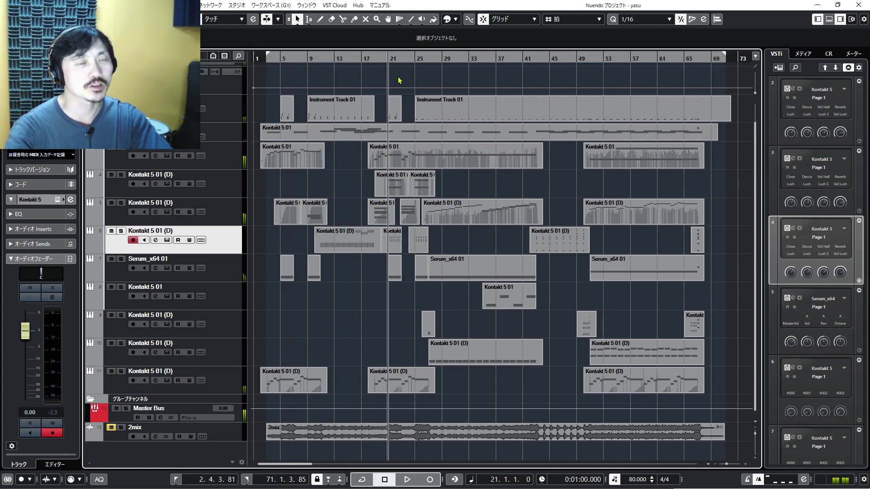
key("space")
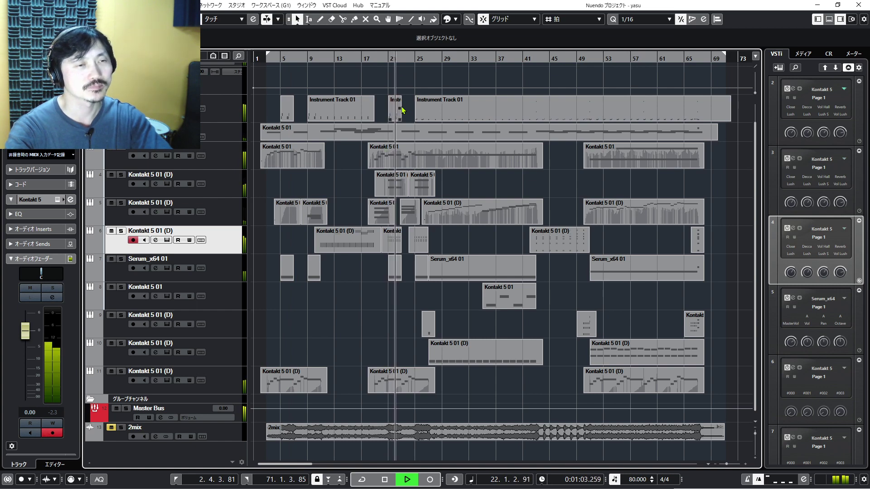
key("space")
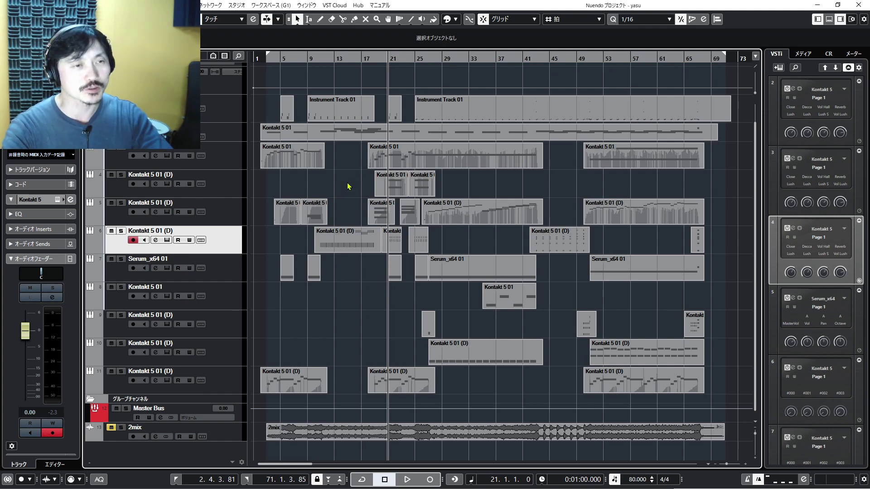
Step the playhead back to bar 19 and start playing the repeated section
key("KP_Add")
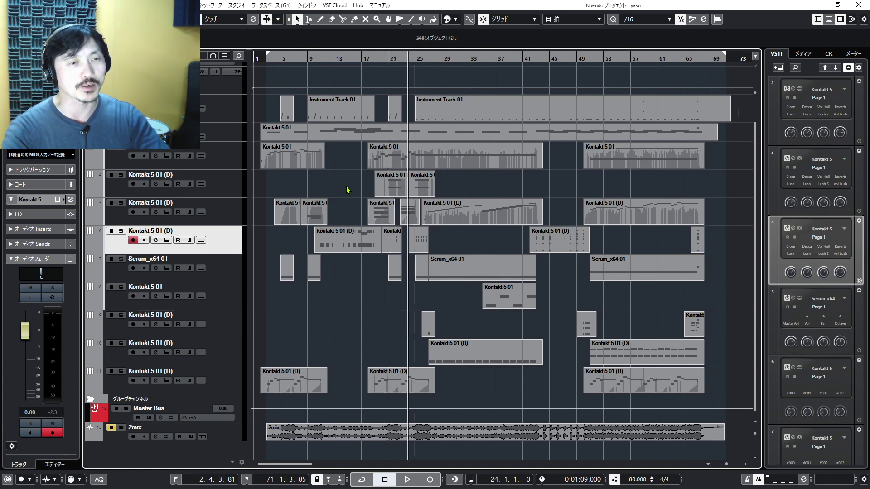
key("KP_Subtract")
key("KP_Subtract")
key("KP_Subtract")
key("KP_Subtract")
key("KP_Subtract")
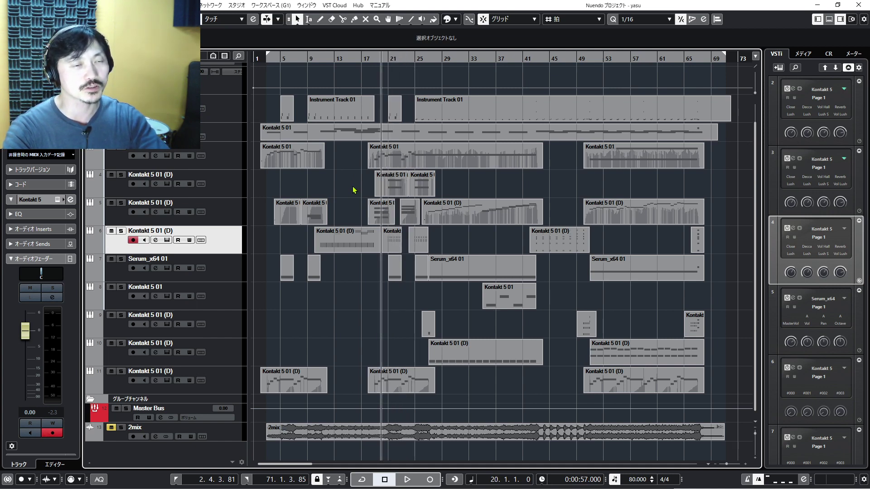
key("space")
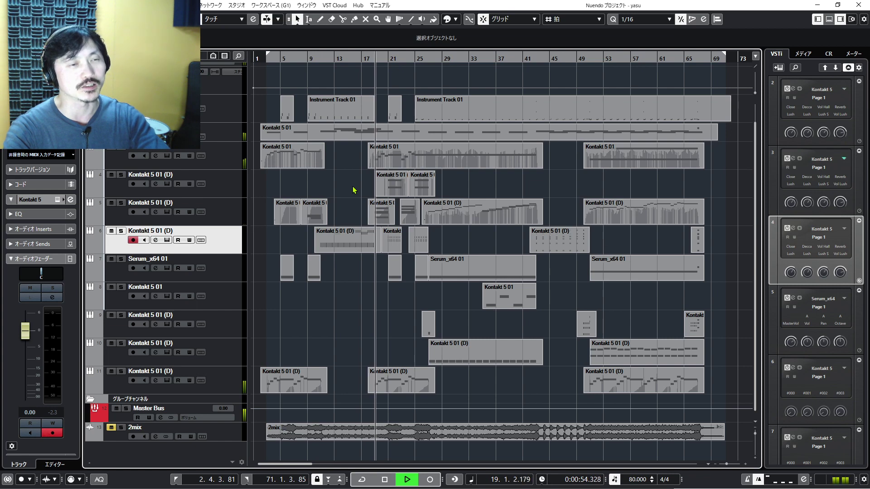
Skip ahead to around bar 22 and play the arrangement on to bar 29
key("KP_Add")
key("KP_Add")
key("space")
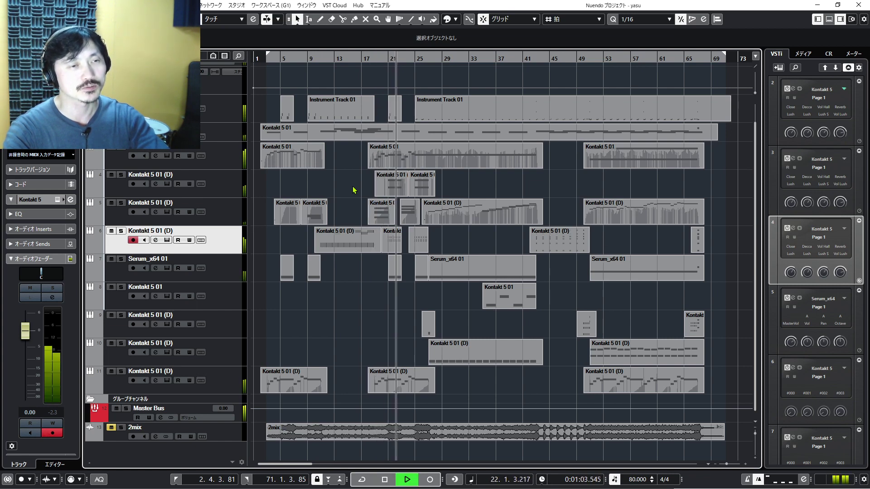
key("KP_Add")
key("space")
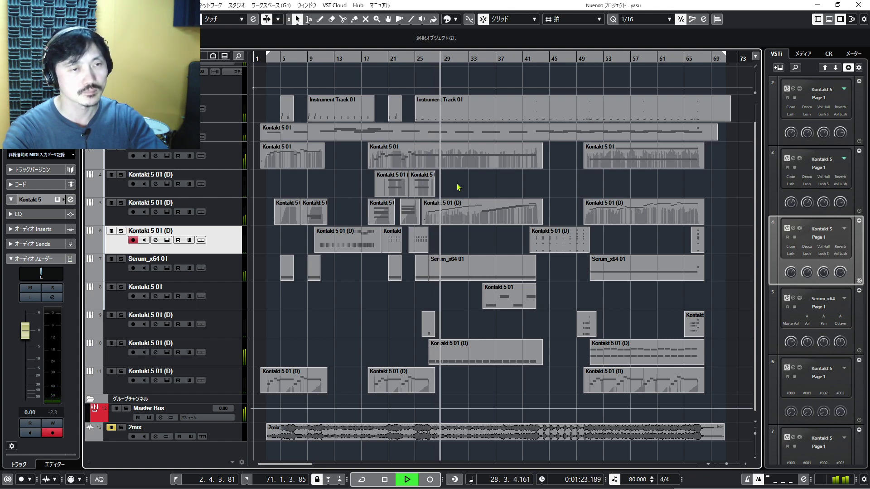
key("space")
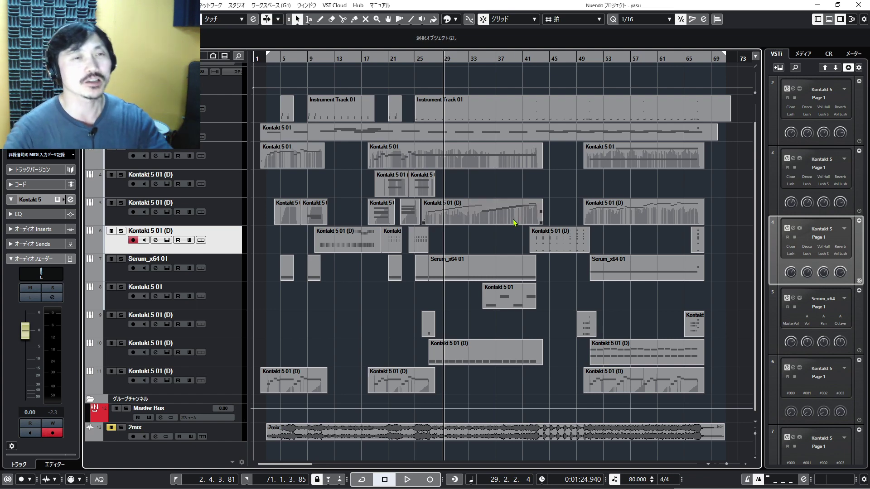
Step the playhead forward to bar 41 and play the transition up to bar 44
key("KP_Add")
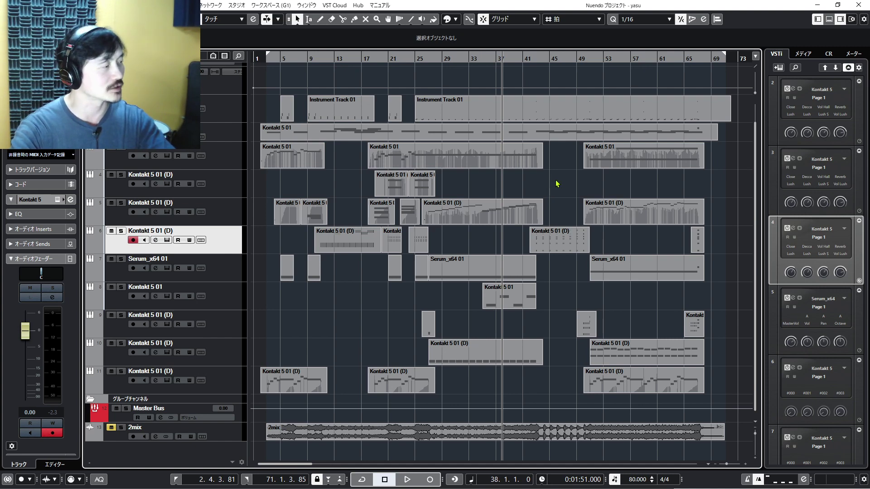
key("KP_Add")
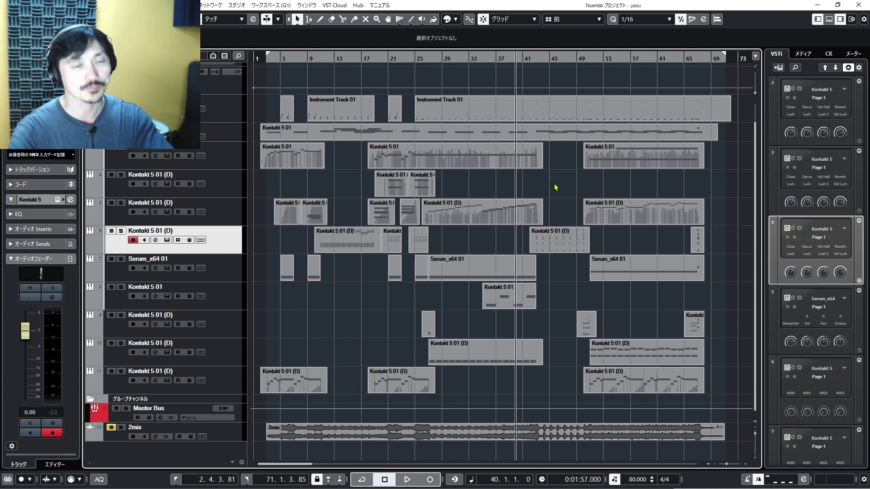
key("KP_Add")
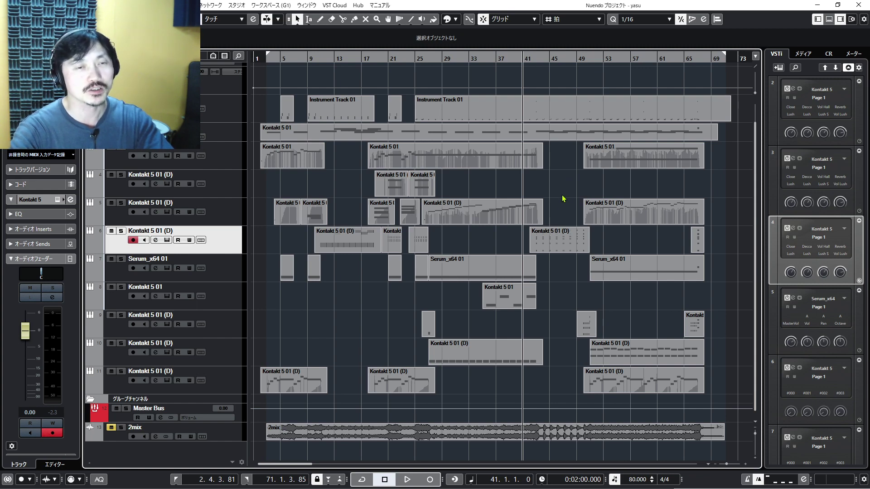
key("space")
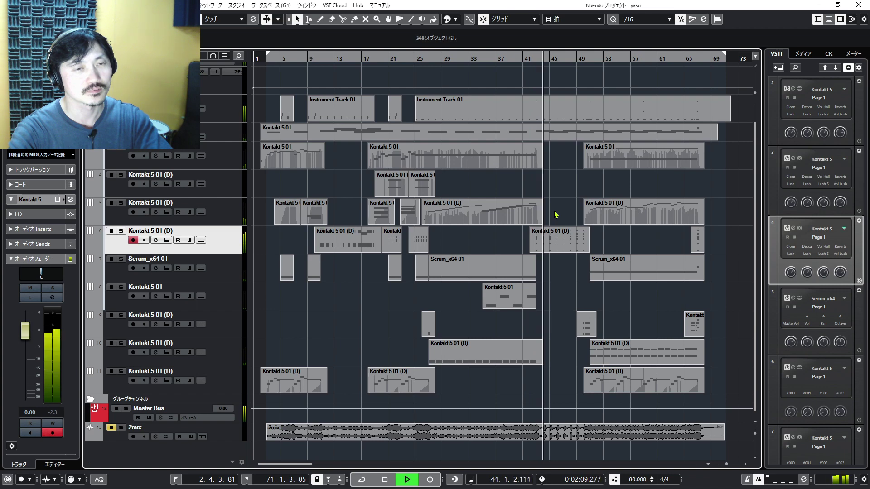
key("space")
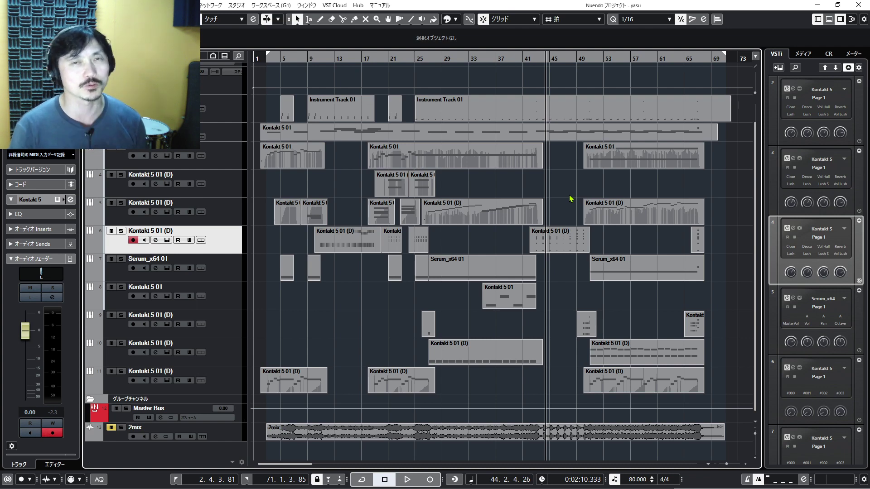
Step the playhead back to bar 43 and play the arrangement through to the end of bar 49
key("KP_Subtract")
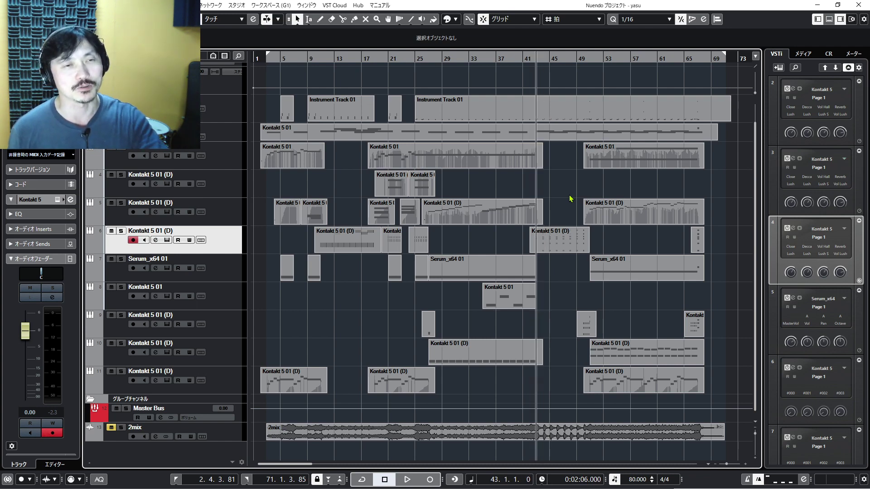
key("space")
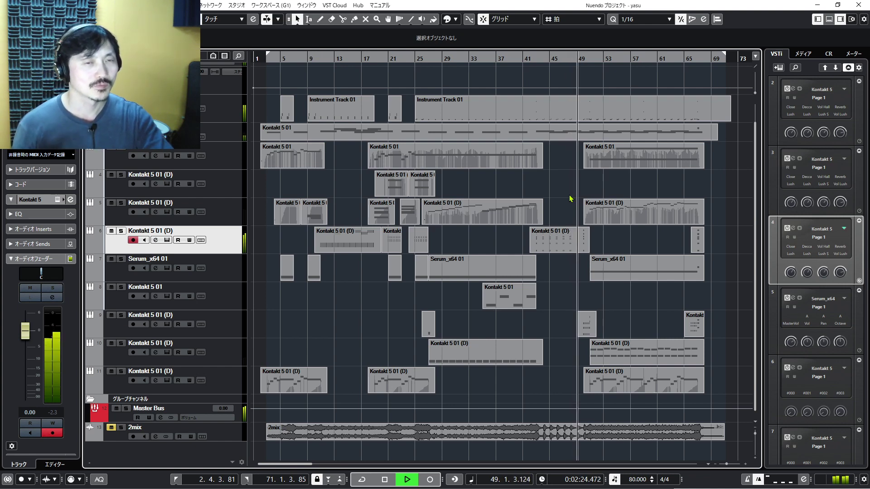
key("space")
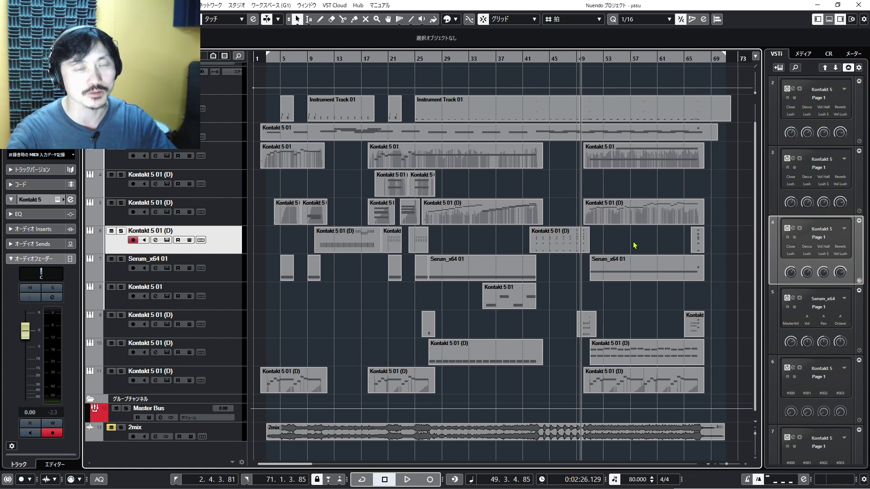
key("space")
key("space")
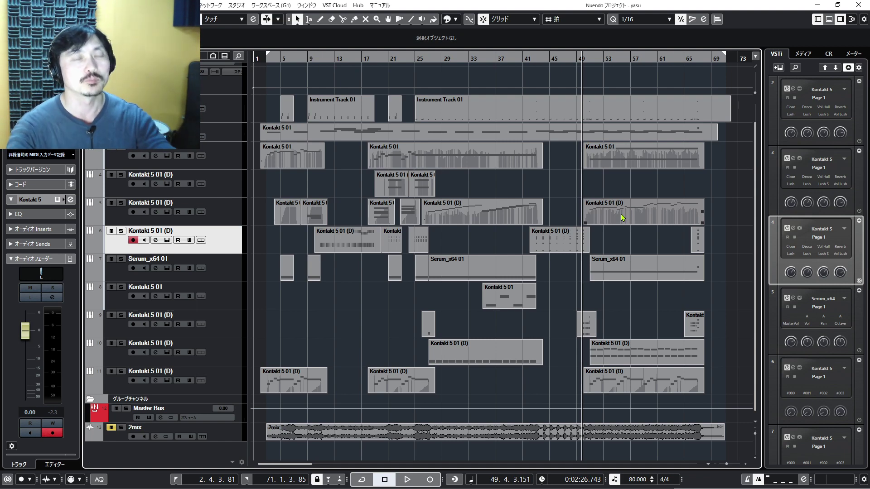
Point out the opening event on track 3 by selecting, deselecting and reselecting it
left_click(301, 157)
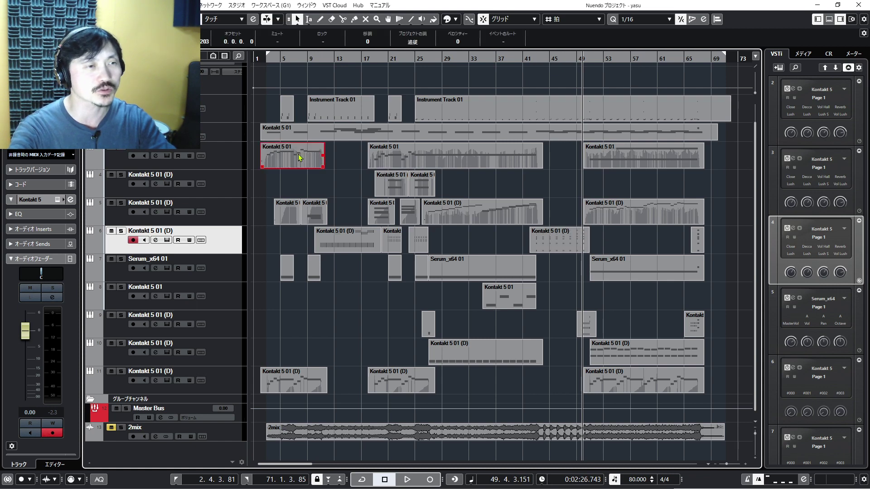
left_click_drag(335, 180, 252, 156)
left_click(341, 181)
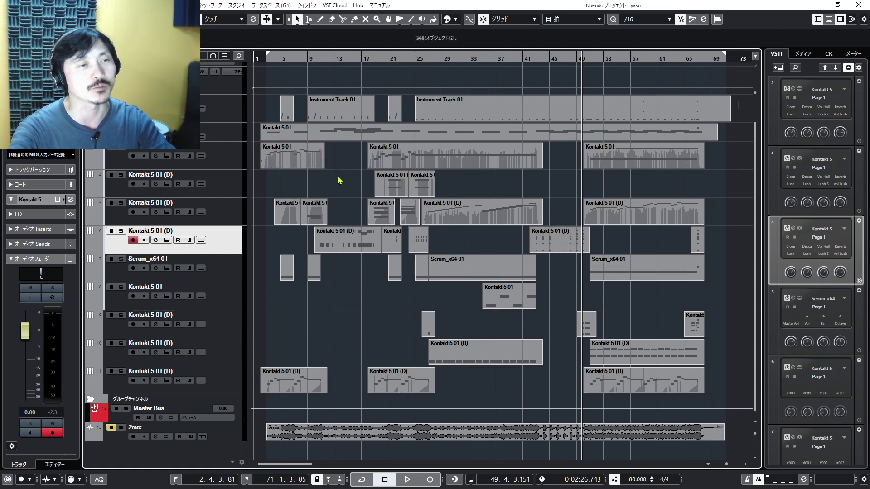
left_click(313, 164)
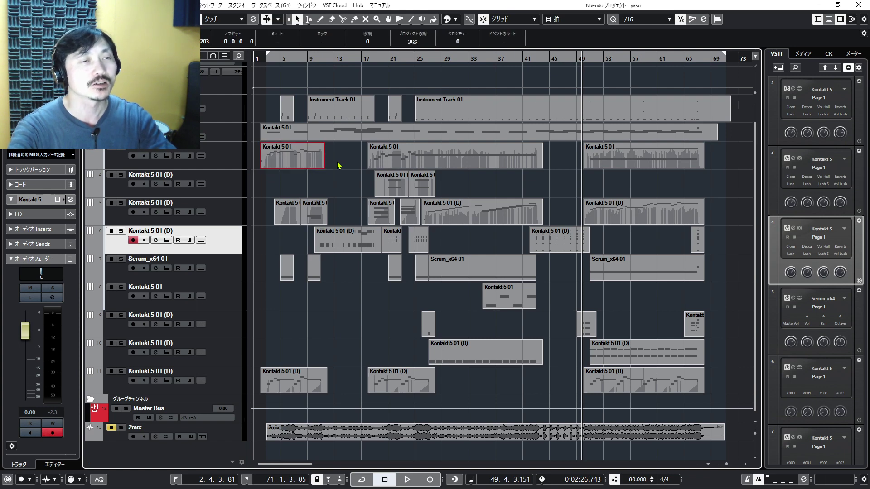
Play the opening from the end of bar 2 to the end of bar 5, pausing once in bar 5
left_click(277, 61)
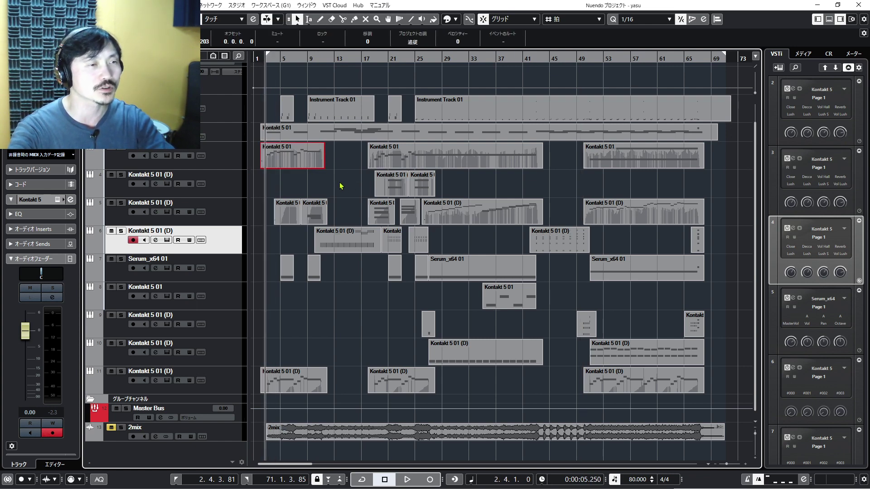
key("space")
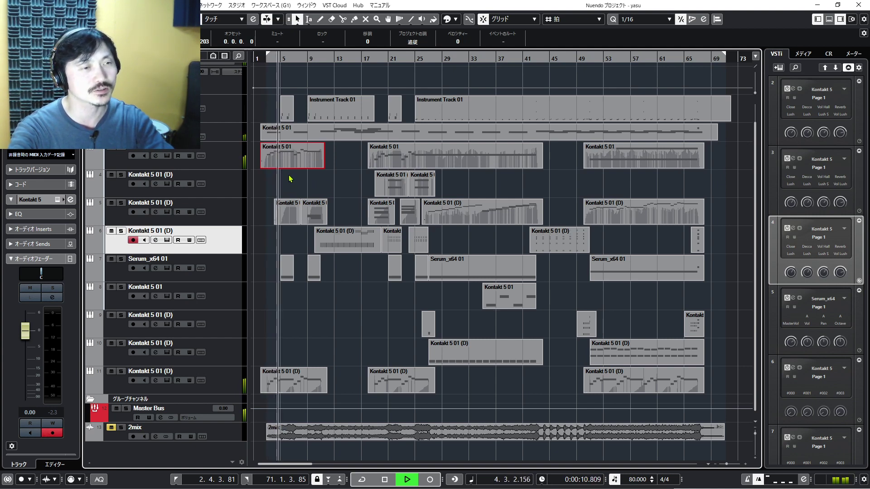
key("space")
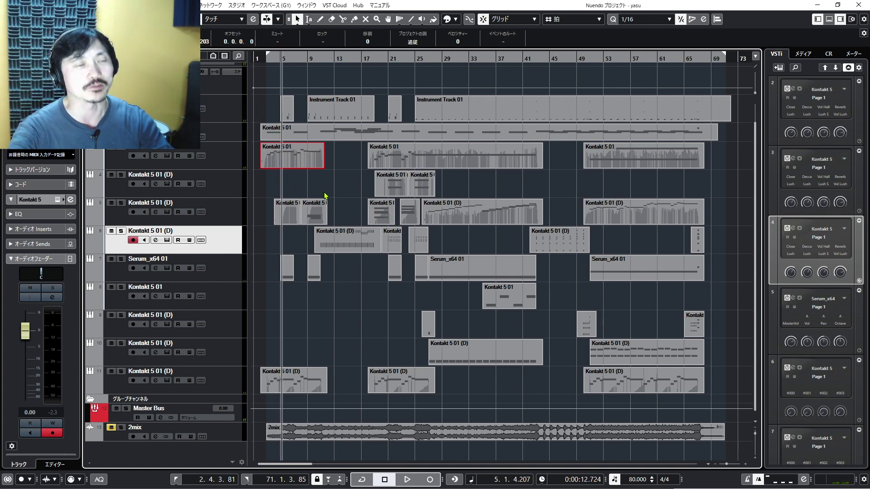
key("space")
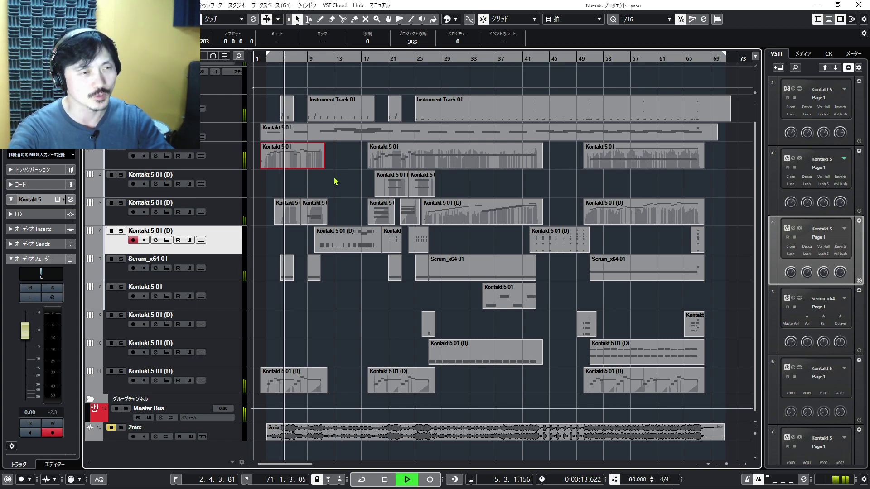
key("space")
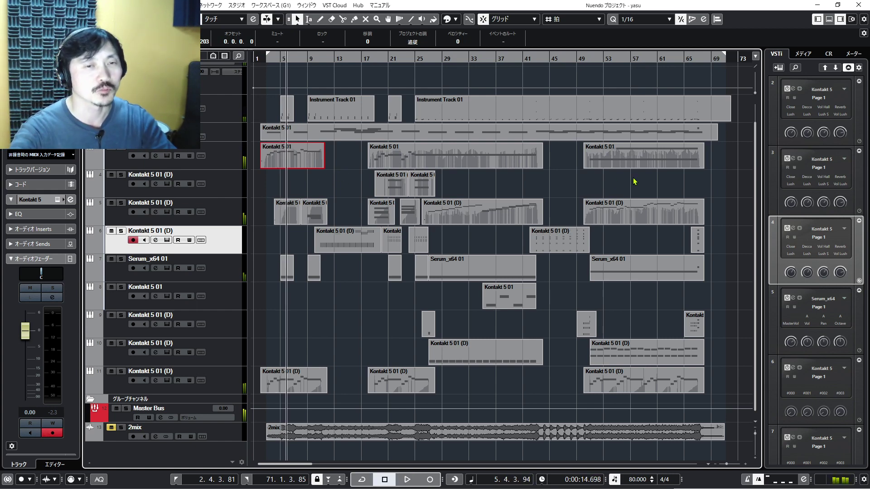
Play the final return from bar 51 into bar 58, pausing once at bar 52
left_click(594, 61)
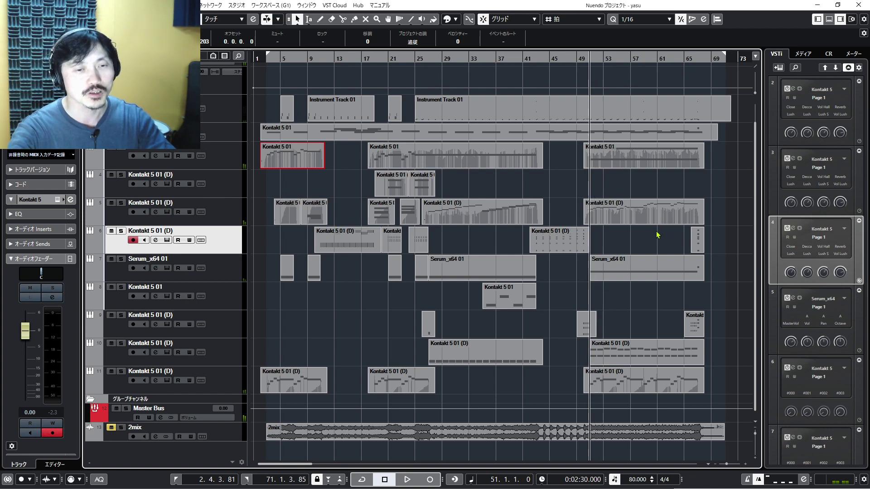
key("space")
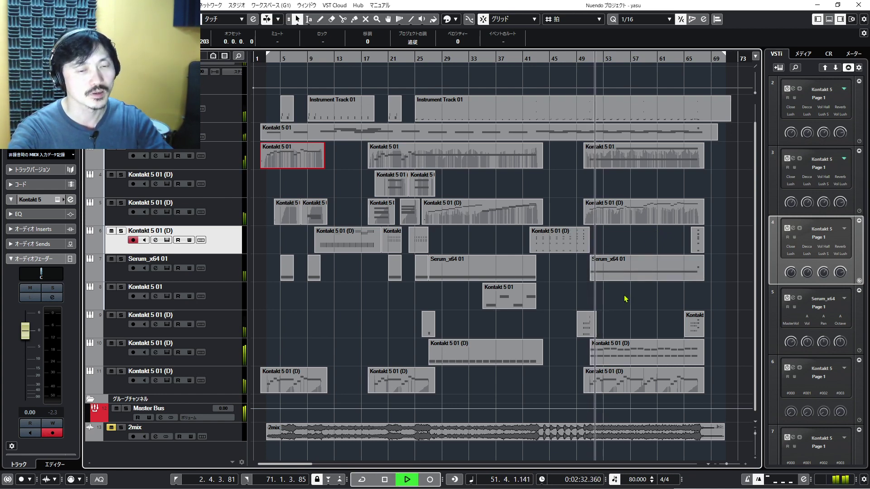
key("space")
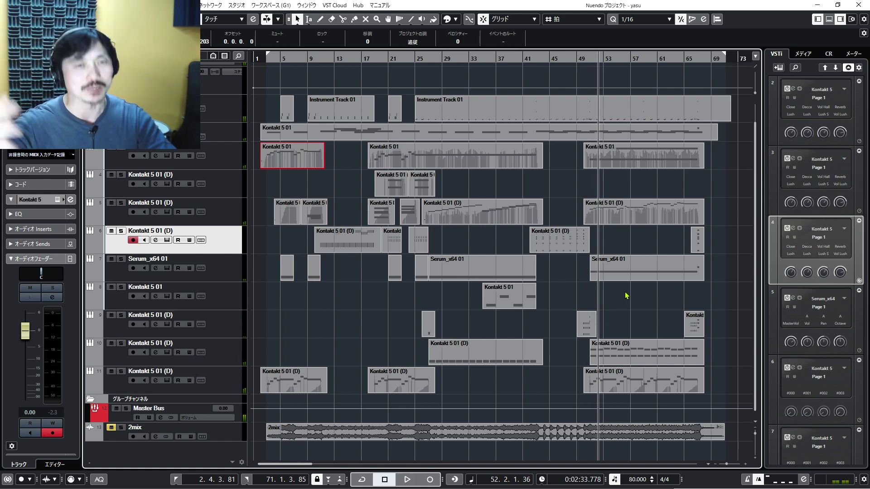
key("space")
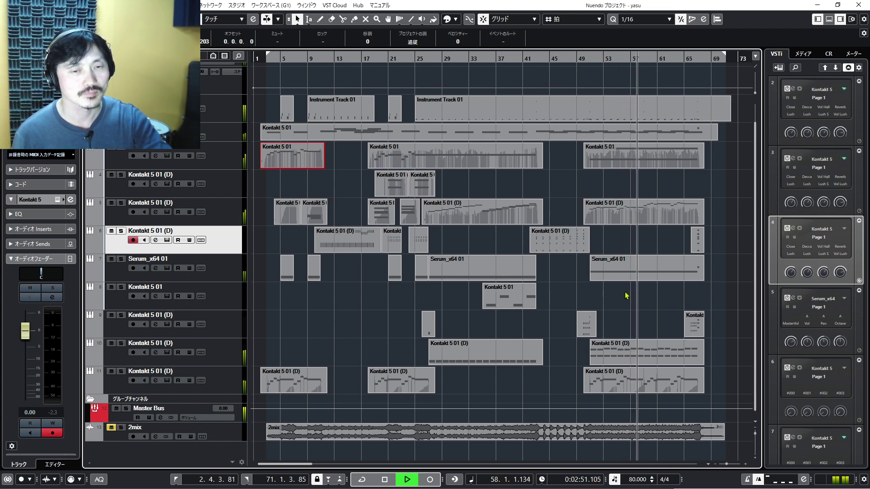
key("space")
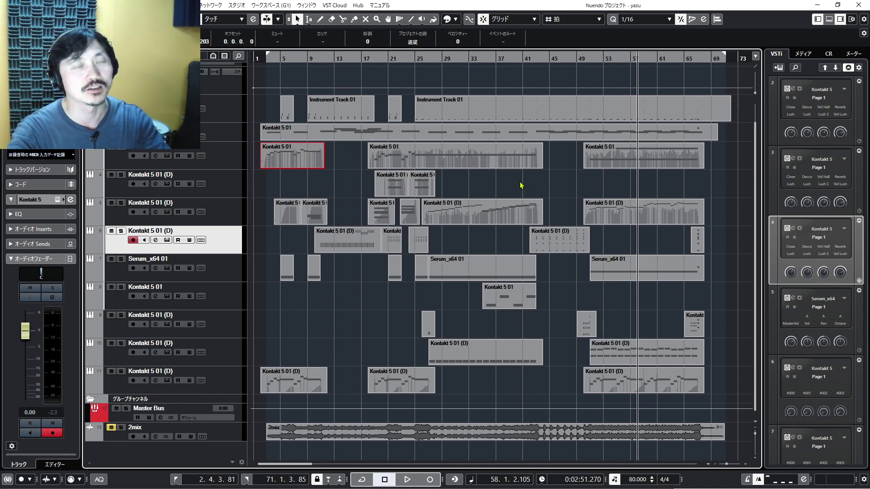
Move the playhead back to the opening and play briefly around bar 6
left_click(291, 58)
key("space")
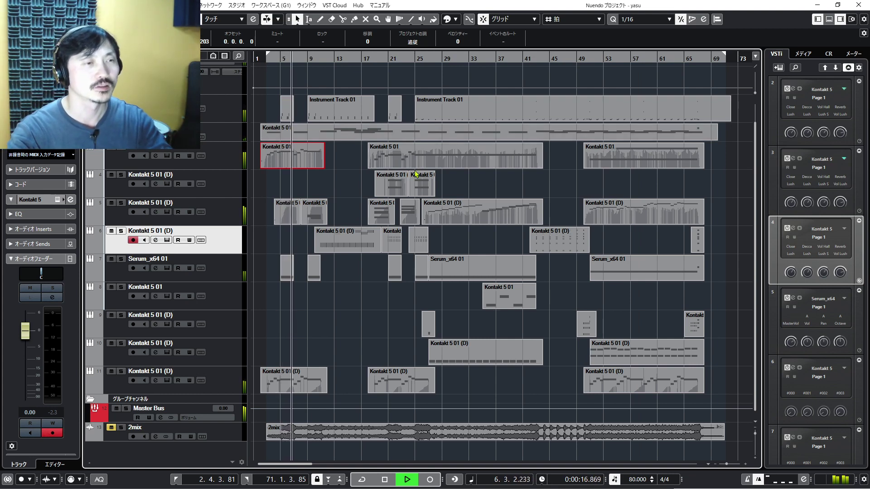
key("space")
Step the playhead forward to bar 21 and play the repeated section into bar 22
key("n")
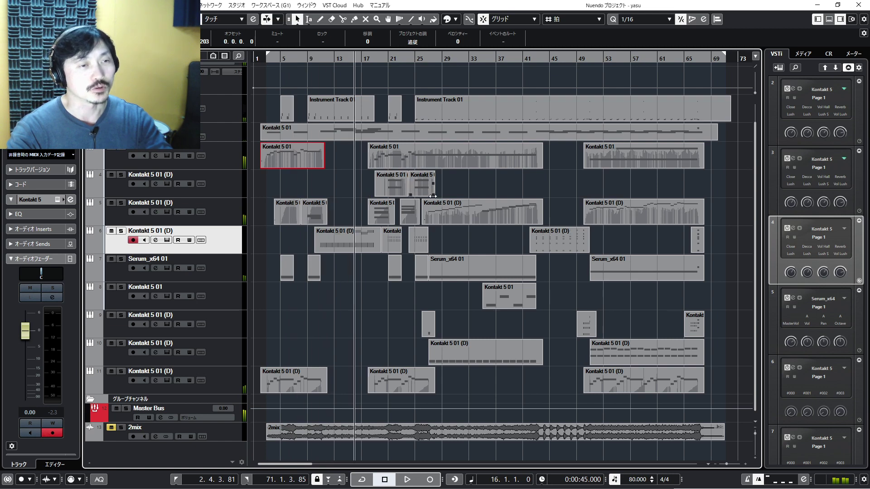
key("n")
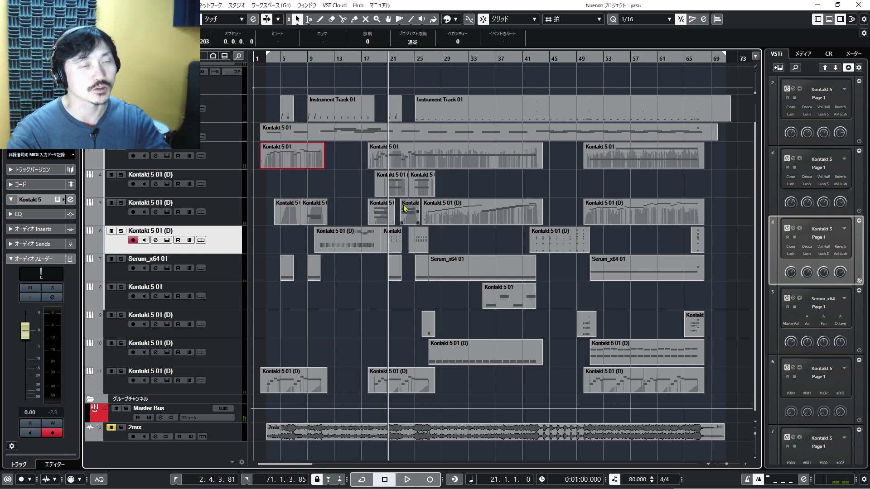
key("space")
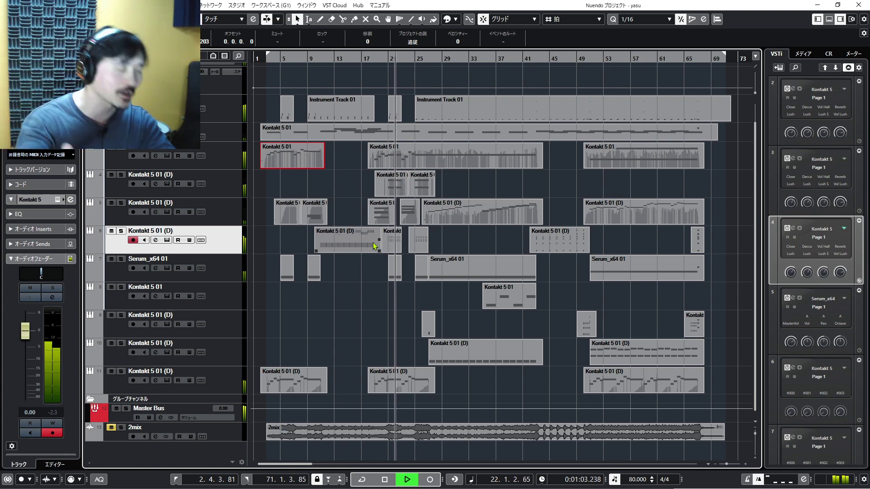
key("space")
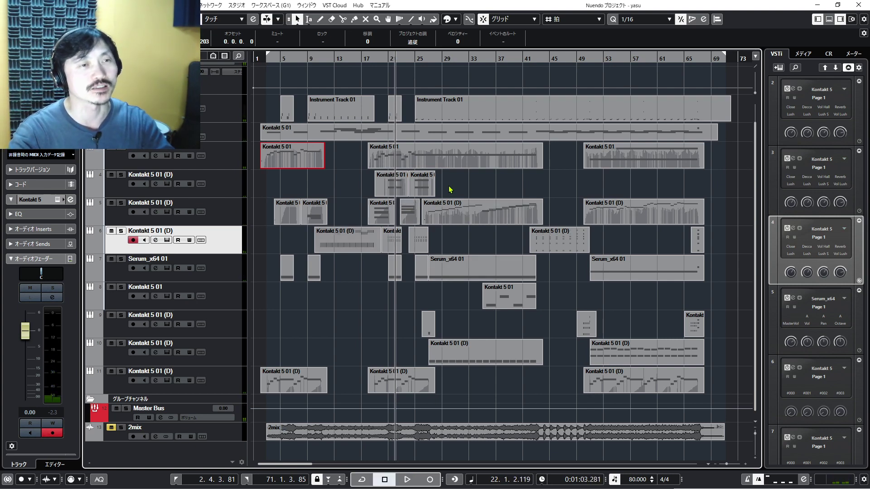
Solo the track holding the Instrument Track 01 event at bar 9 and play it from there into bar 10
left_click(341, 58)
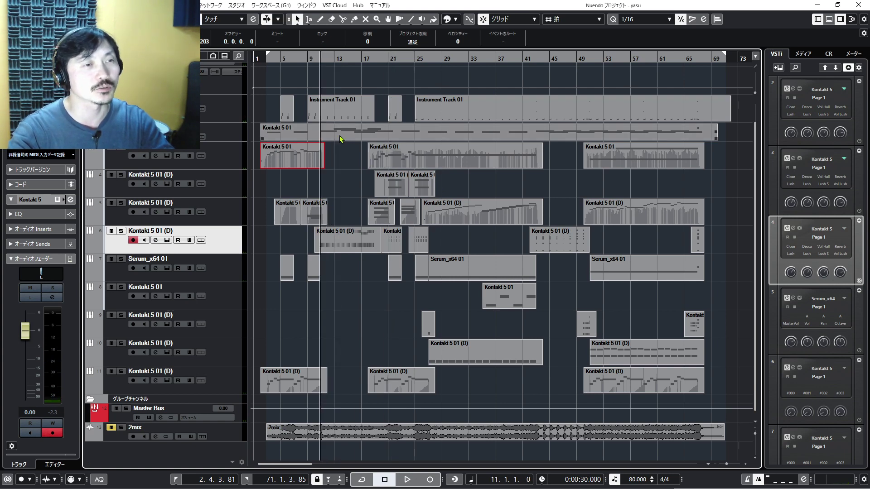
key("b")
left_click(336, 116)
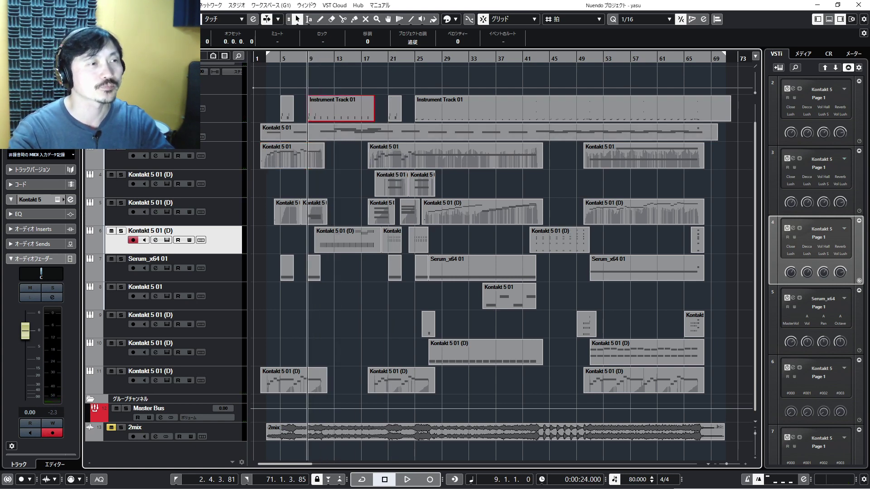
key("s")
key("space")
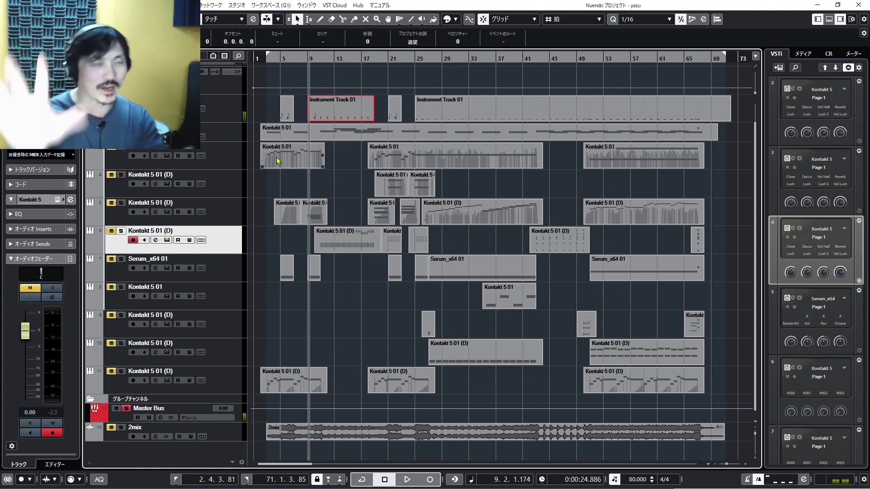
key("space")
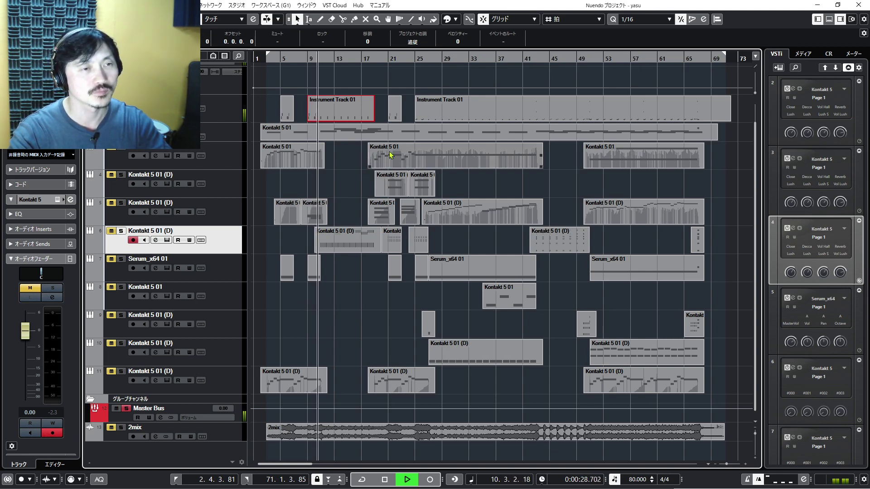
key("space")
Step the playhead forward to bar 25 and play the soloed instrument track from there
key("shift+n")
key("shift+n")
key("shift+n")
key("shift+b")
key("space")
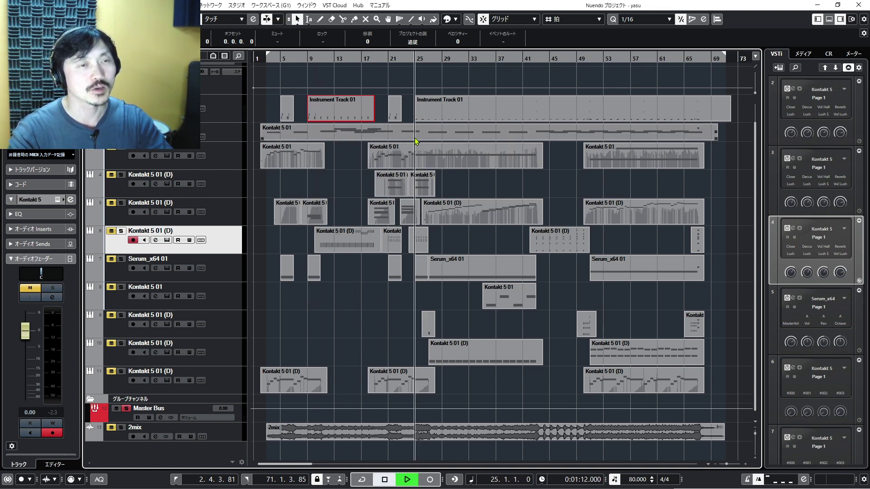
Step the playhead back to bar 21 and play the soloed instrument track briefly
key("space")
key("shift+b")
key("shift+b")
key("shift+b")
key("shift+b")
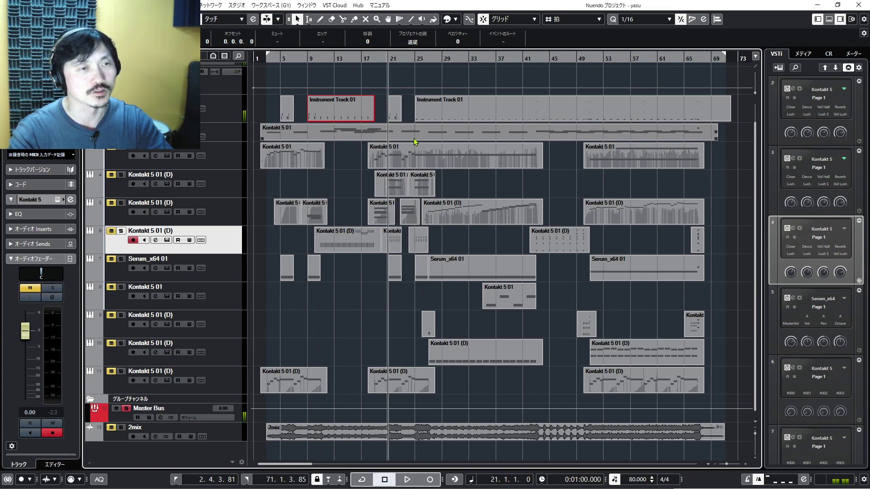
key("space")
key("space")
Step the playhead forward past bar 35, play the soloed track into bar 46, and turn the solo off
key("shift+n")
key("shift+n")
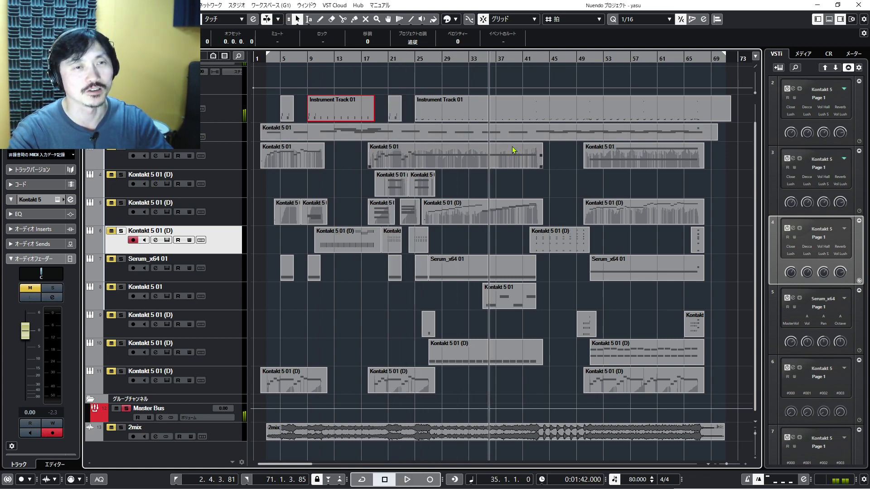
key("shift+n")
key("space")
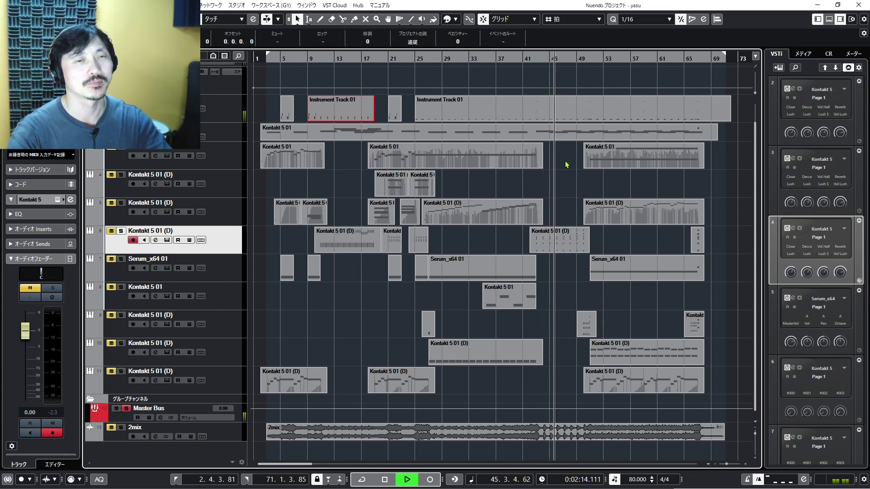
key("space")
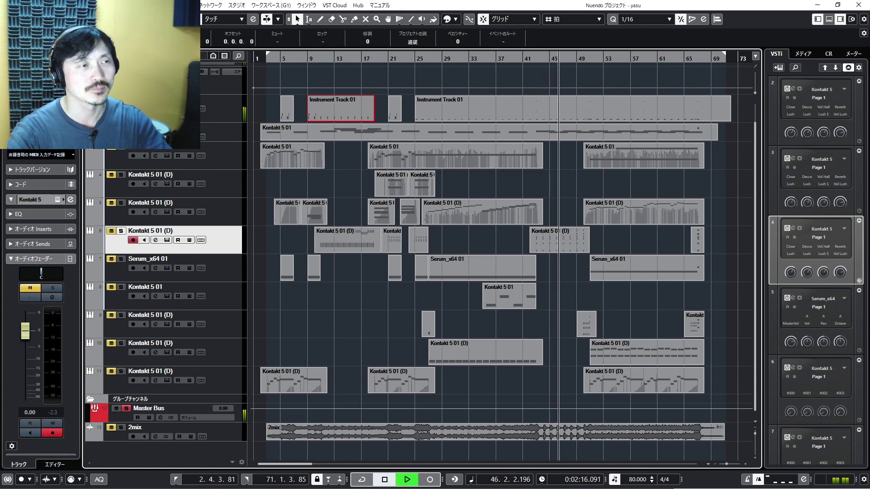
key("alt+m")
key("KP_0")
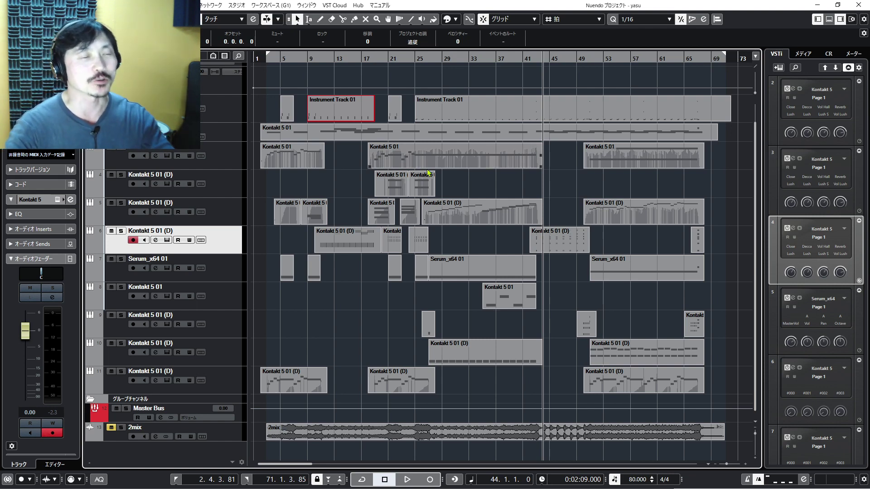
Point out the opening event on track 3 by selecting it, play within bar 11, and clear the selection
left_click(262, 103)
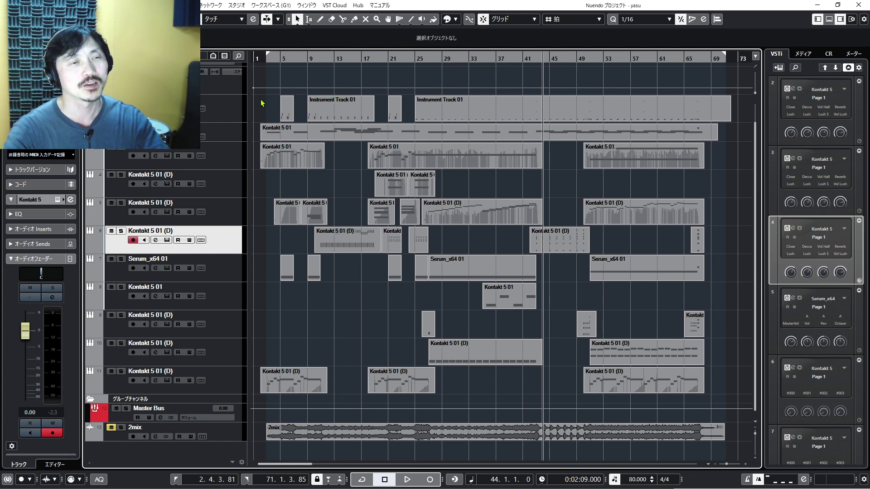
left_click(299, 161)
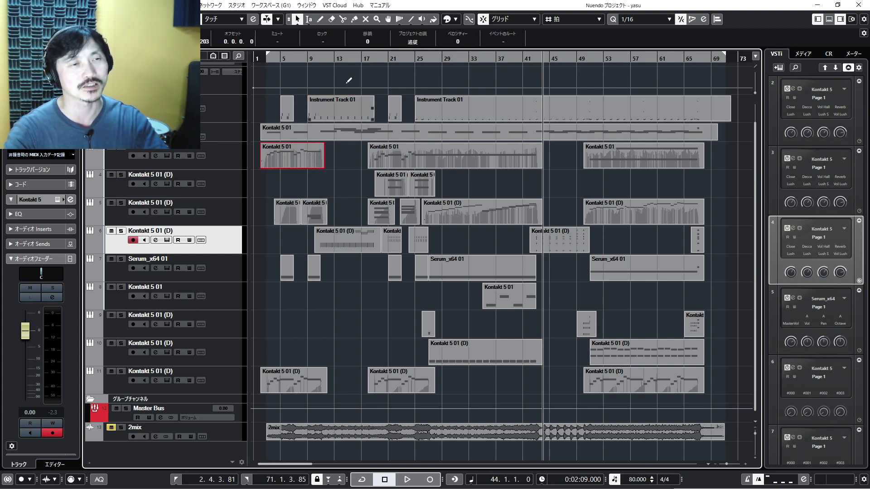
double_click(319, 59)
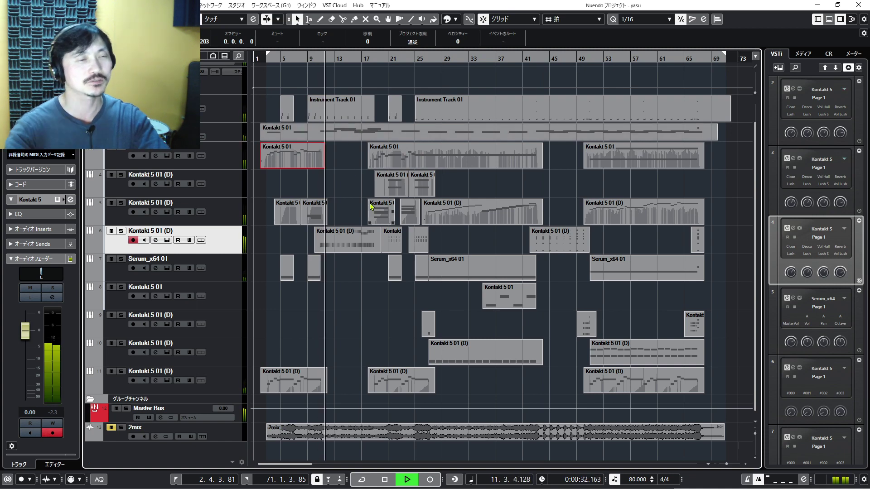
key("space")
left_click(356, 168)
Step the playhead forward bar by bar through the repeated section to bar 26
key("KP_Add")
key("KP_Add")
key("KP_Add")
key("KP_Add")
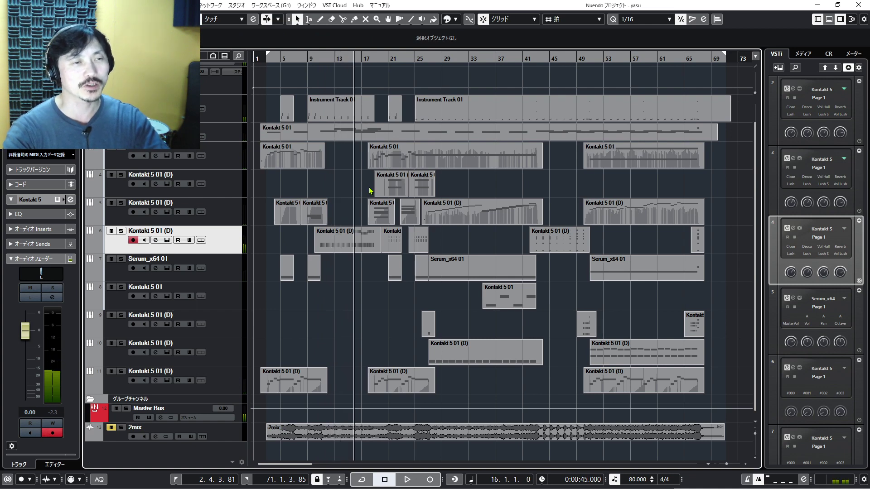
key("KP_Add")
key("KP_Add")
key("KP_Add")
key("KP_Add")
key("KP_Add")
key("KP_Add")
key("KP_Add")
key("KP_Add")
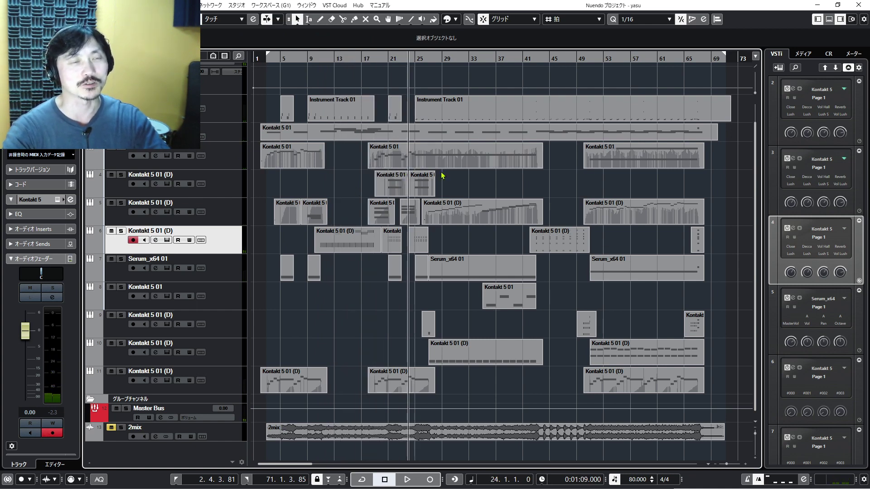
key("KP_Add")
key("KP_Add")
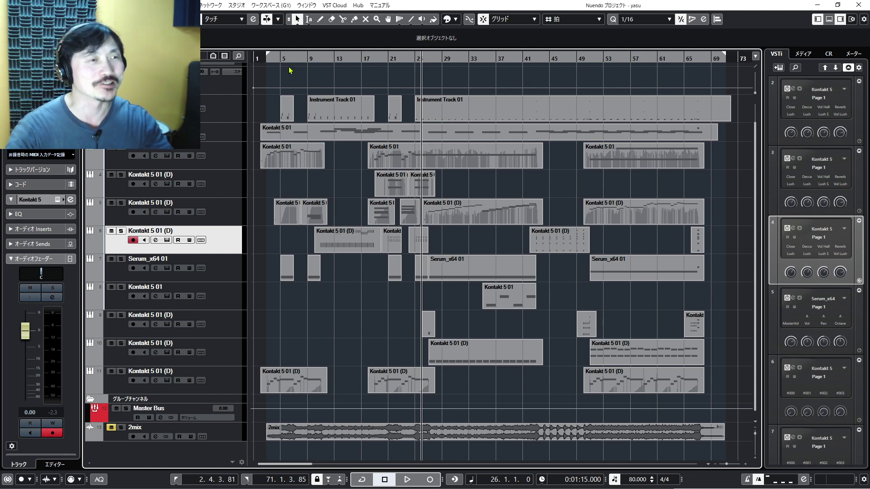
Play the opening from bar 3 into bar 5
left_click(274, 58)
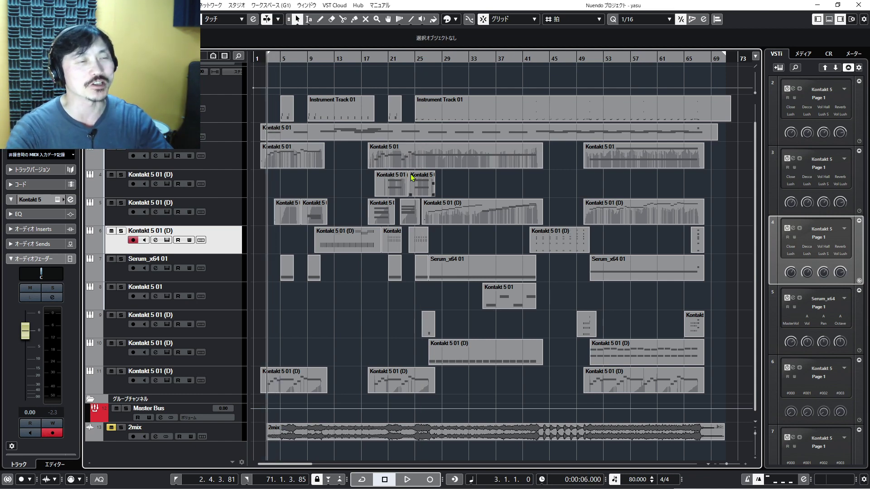
key("space")
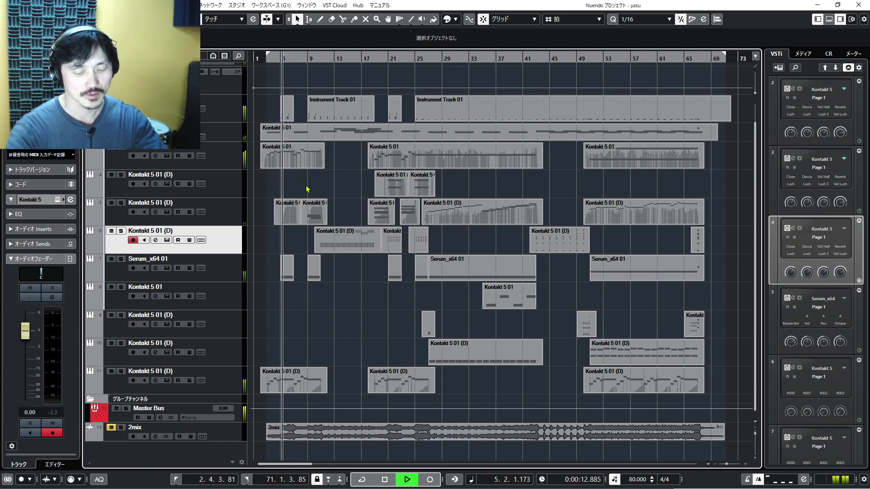
key("space")
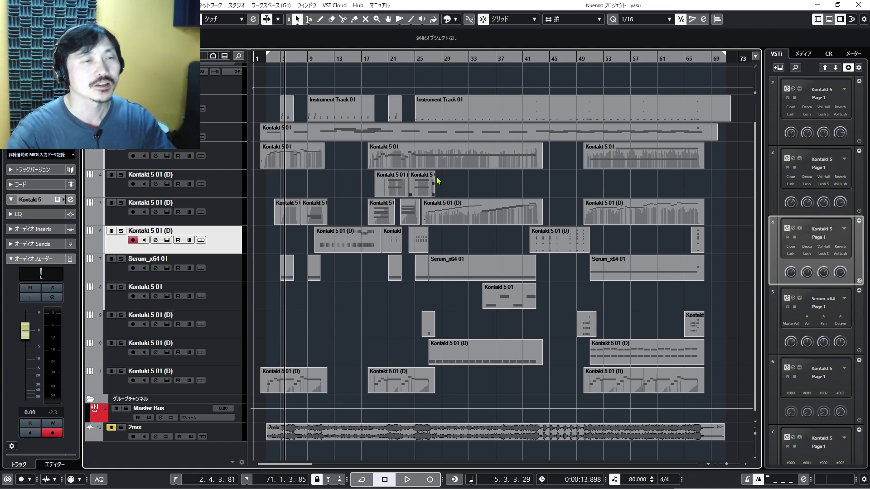
Step the playhead forward through bars 9 and 10 to bar 22 in the repeated section
key("n")
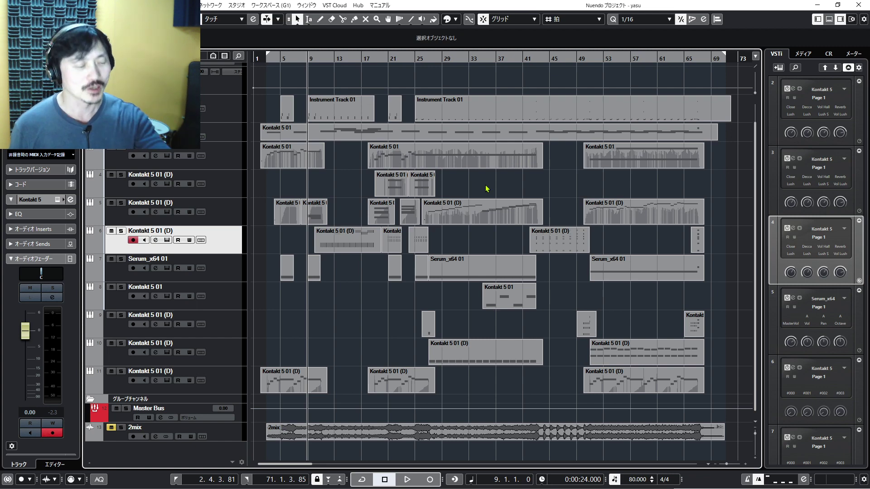
key("n")
key("n")
key("n")
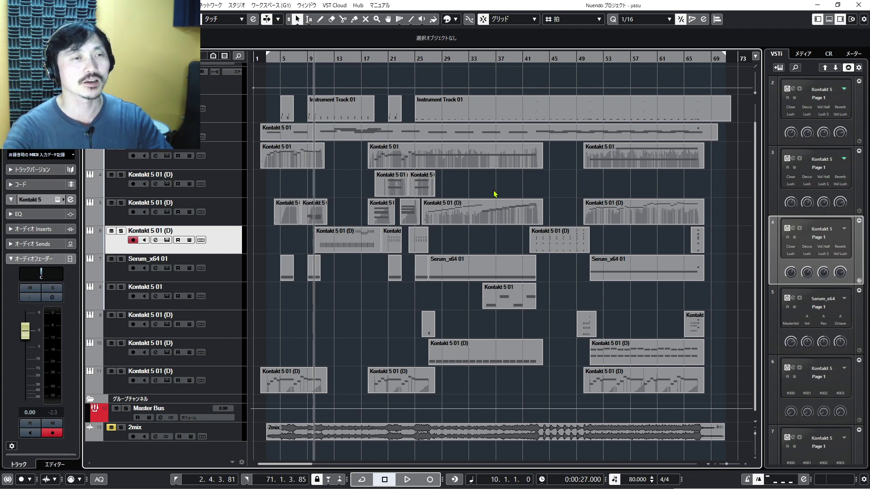
key("Right")
key("Right")
key("Left")
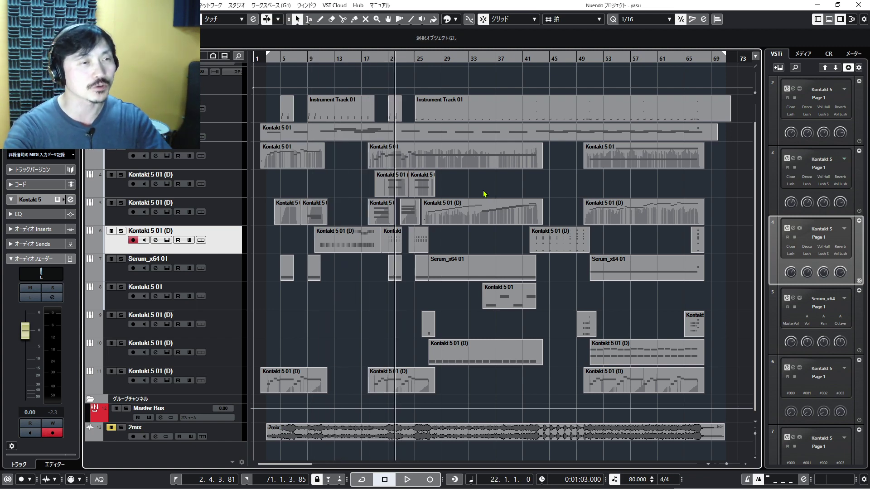
Step the playhead back from bar 22 to bar 11 and play briefly from there
key("Left")
key("Left")
key("Left")
key("Left")
key("Left")
key("Left")
key("Left")
key("Left")
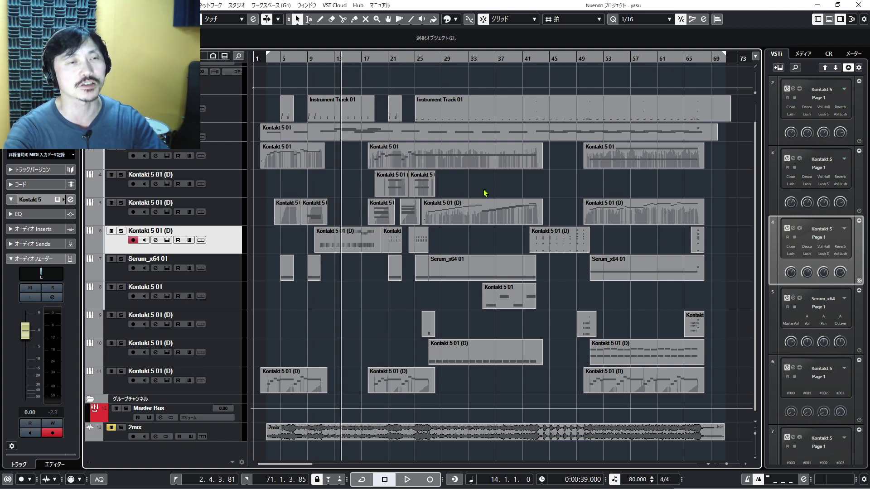
key("Left")
key("Left")
key("Left")
key("space")
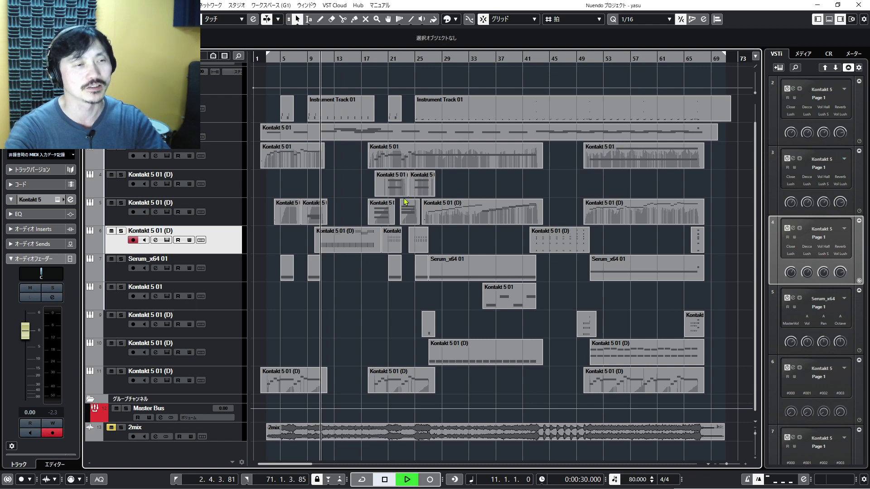
key("space")
Step the playhead forward bar by bar from bar 11 to bar 18, where the repeated section starts
key("Right")
key("Right")
key("Right")
key("Right")
key("Right")
key("Right")
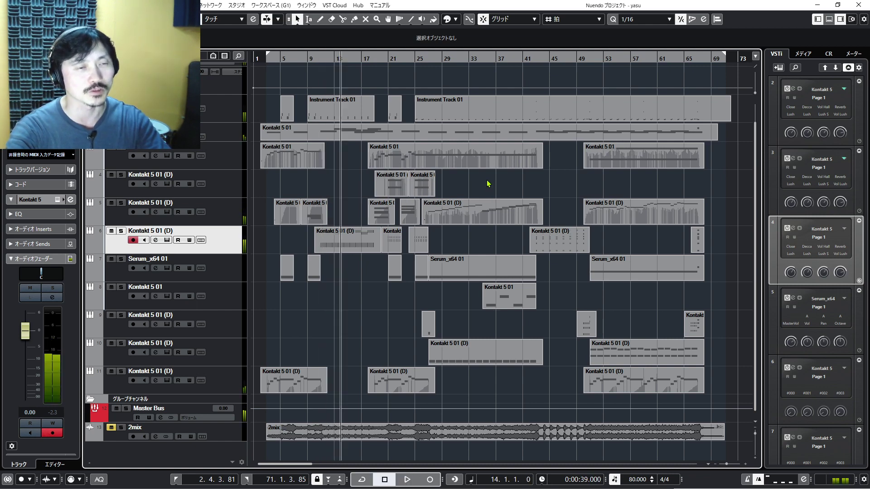
key("Right")
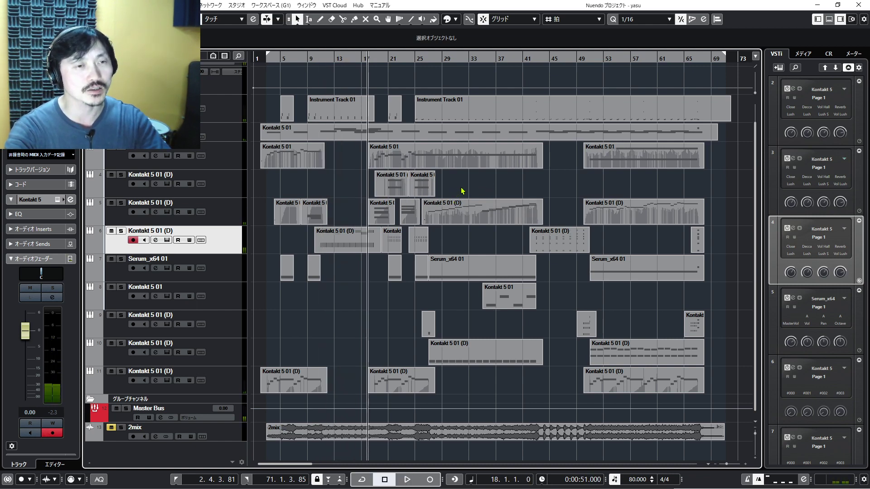
Step the playhead back bar by bar from bar 18 to bar 11
key("Left")
key("Left")
key("Left")
key("Left")
key("Left")
key("Left")
key("Left")
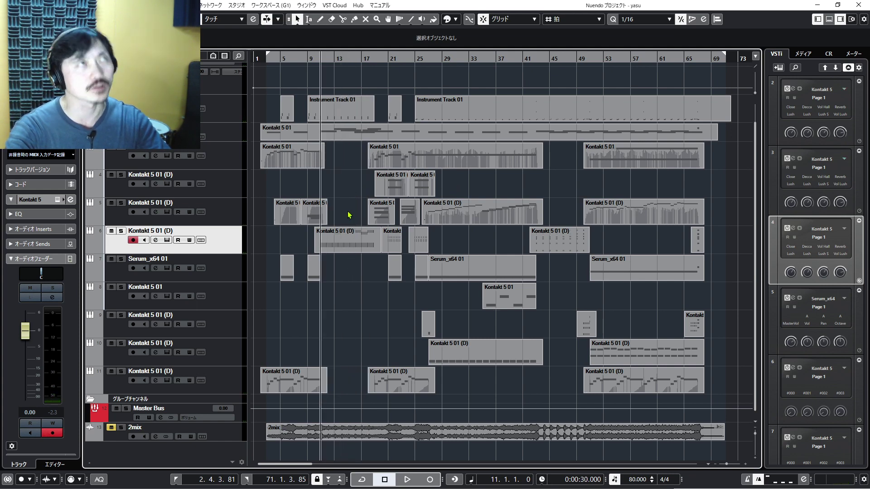
Step the playhead forward from bar 11 through bar 21 to bar 23 in the repeated section
key("Right")
key("Right")
key("Right")
key("Right")
key("Right")
key("Right")
key("Right")
key("Right")
key("Right")
key("Right")
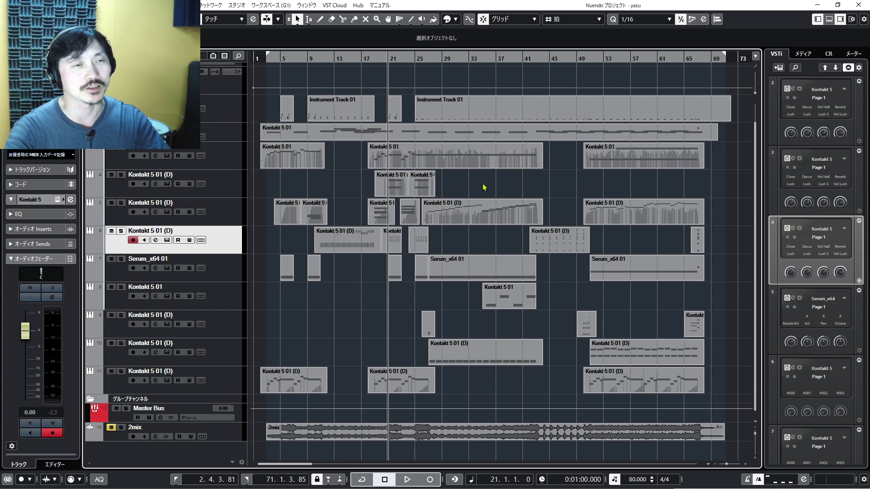
key("Right")
key("Right")
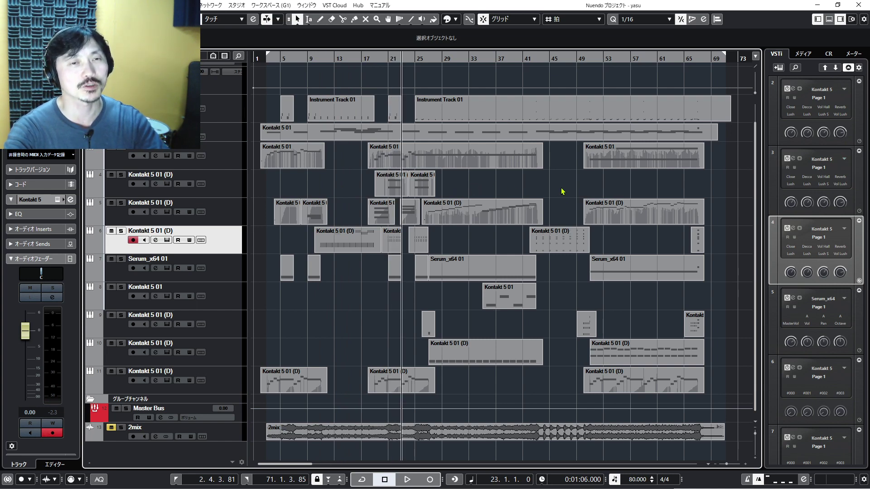
Advance the playhead from bar 23 past the middle sections to bar 52 in the final return
key("Right")
key("Right")
key("Right")
key("Right")
key("Right")
key("Right")
key("Right")
key("Right")
key("Right")
key("Right")
key("Right")
key("Right")
key("Right")
key("Right")
key("Right")
key("Right")
key("Right")
key("Right")
key("Right")
key("Right")
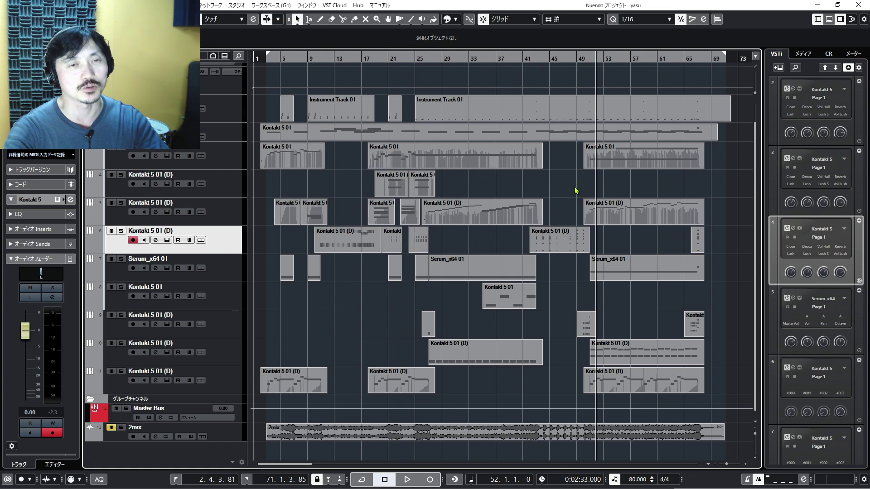
Play the final return from bar 51 into bar 57
key("Left")
key("space")
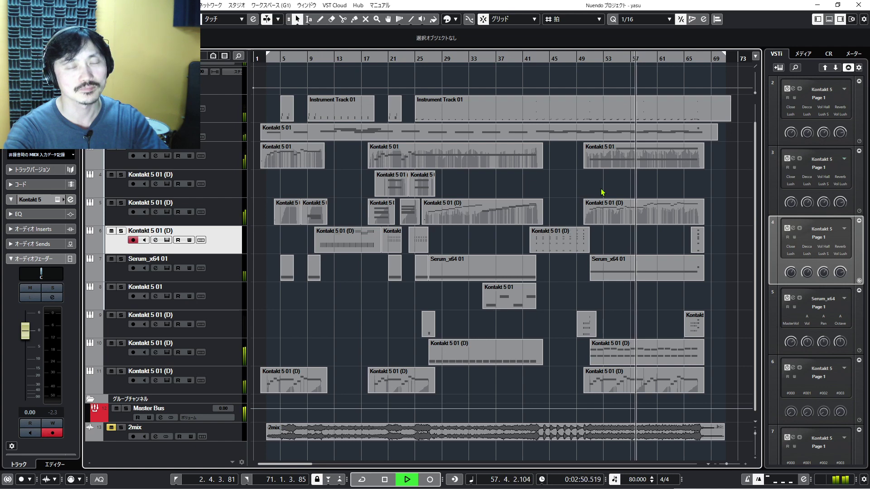
key("space")
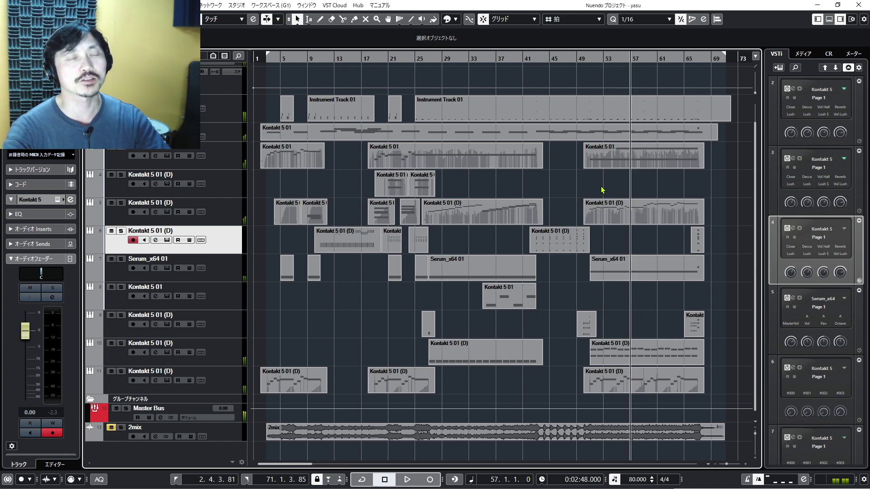
Select the third track's opening clip and its final-return clip in turn to compare them, and clear the selection
left_click(315, 166)
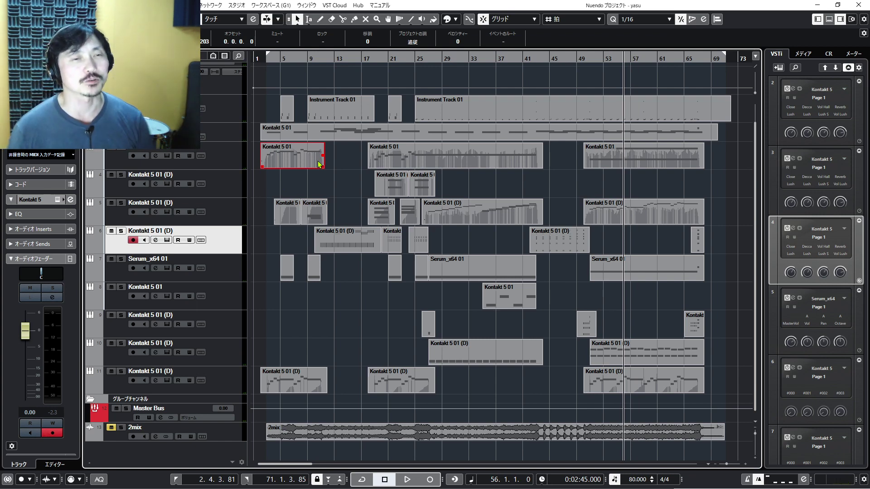
left_click(583, 164)
left_click(586, 163)
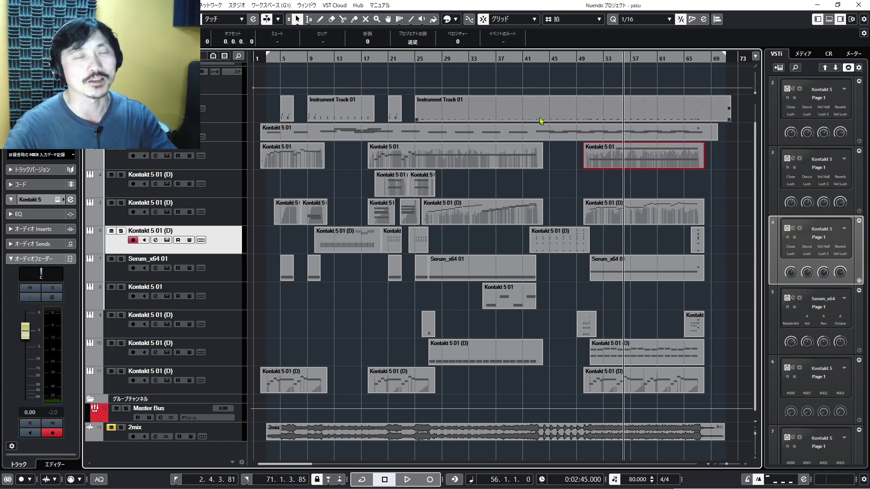
left_click(655, 191)
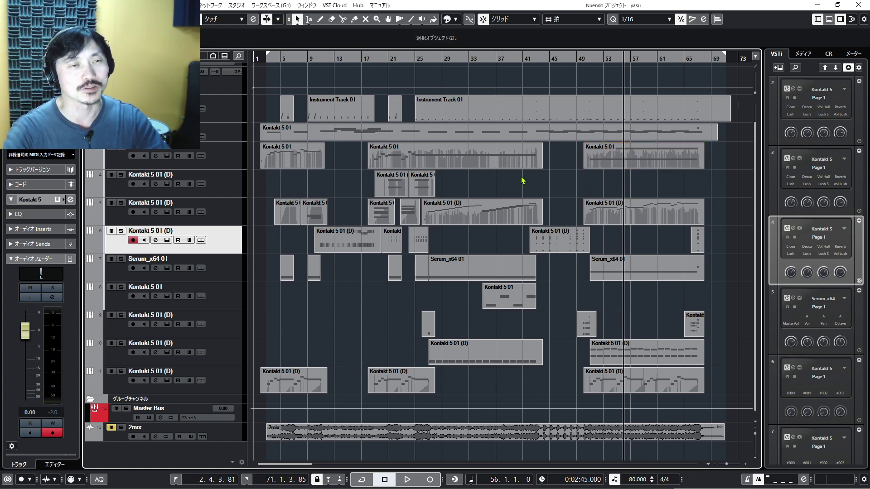
Select track 5's long middle clip and move the playhead from bar 26 at its start to bar 30
left_click(481, 213)
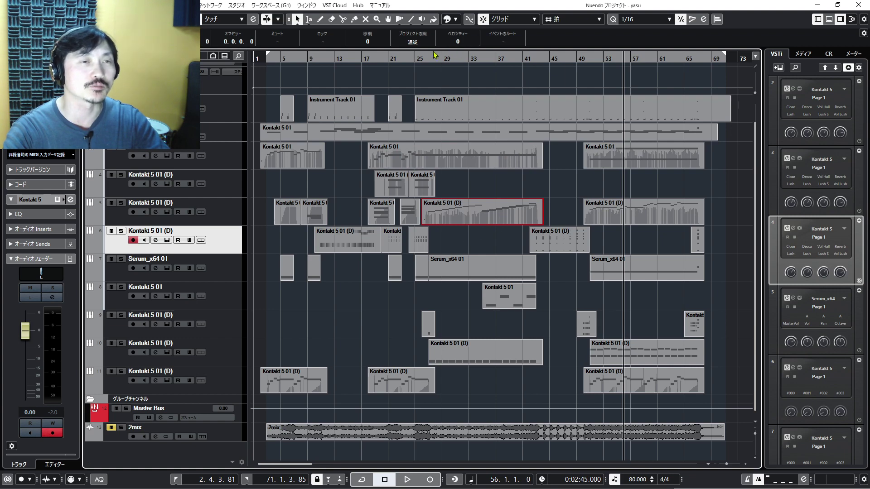
left_click(421, 58)
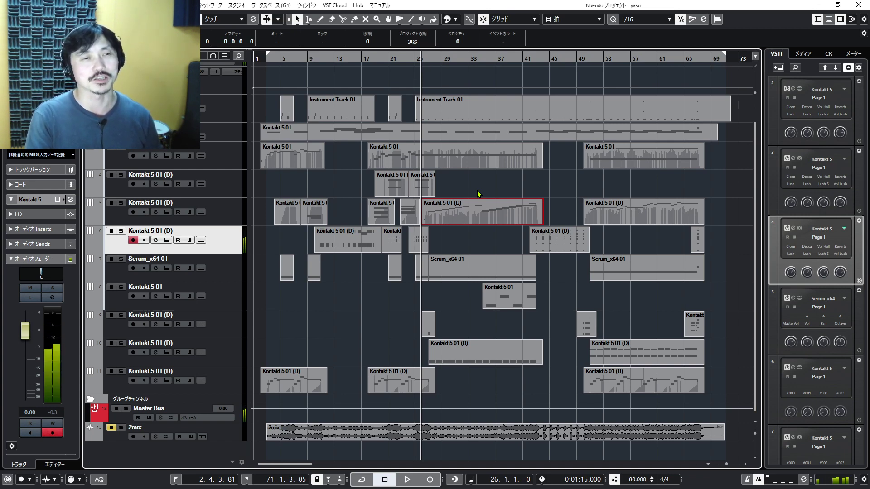
key("shift+KP_Add")
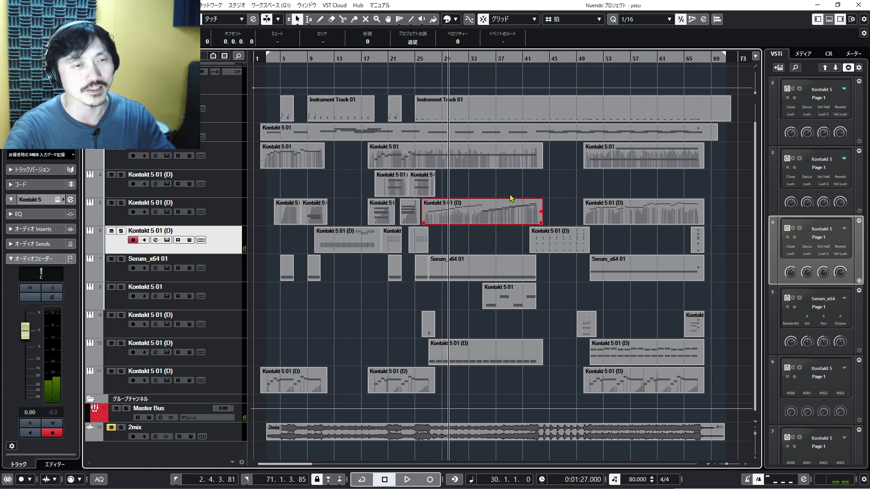
Play the middle section from bar 30 into bar 43, clearing the clip selection during playback
key("space")
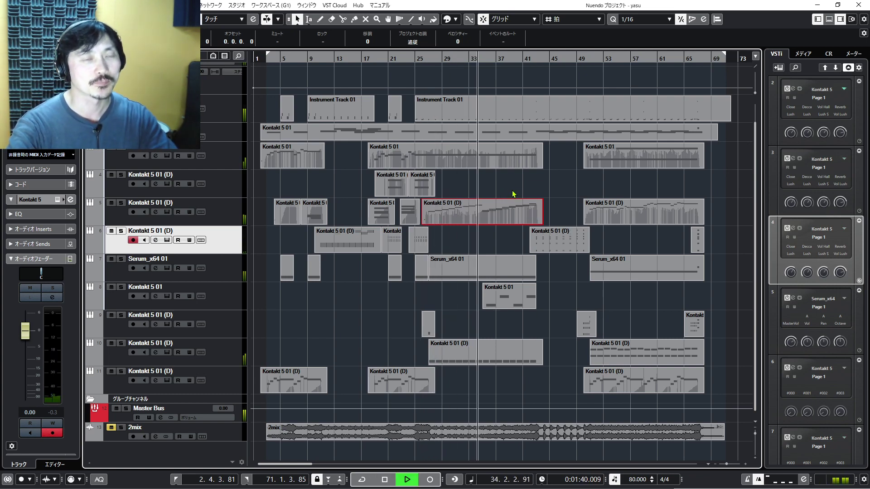
left_click(515, 192)
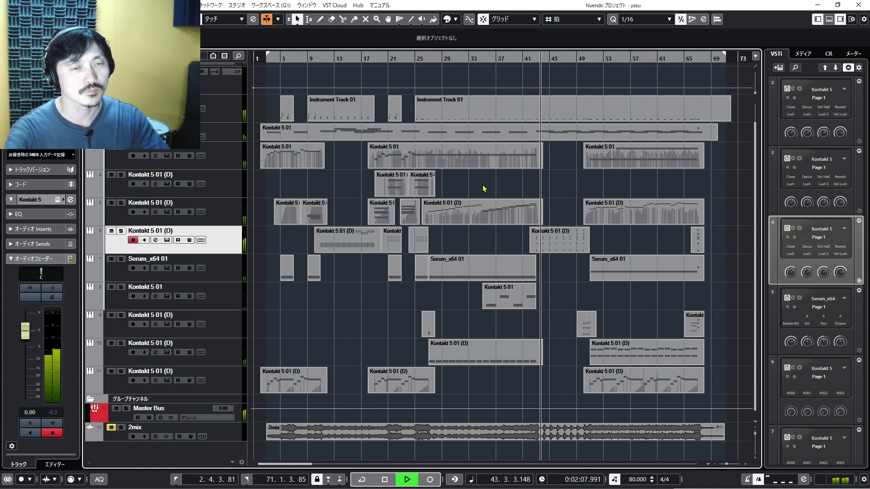
key("space")
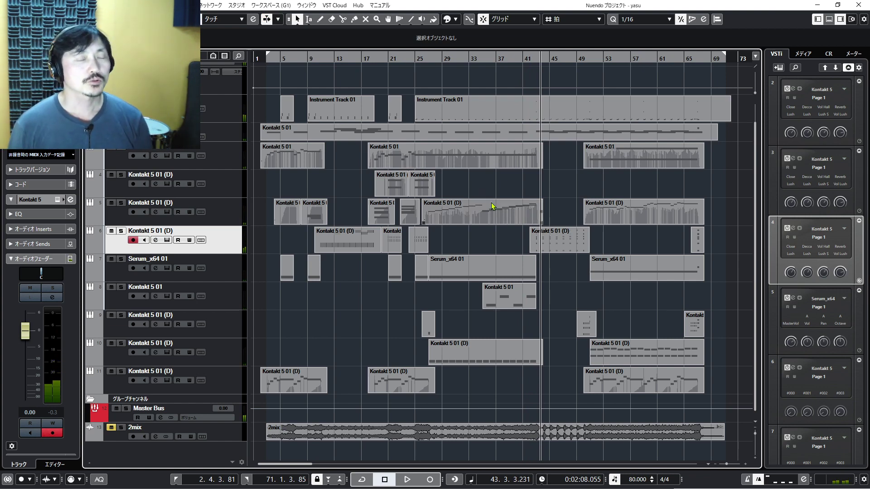